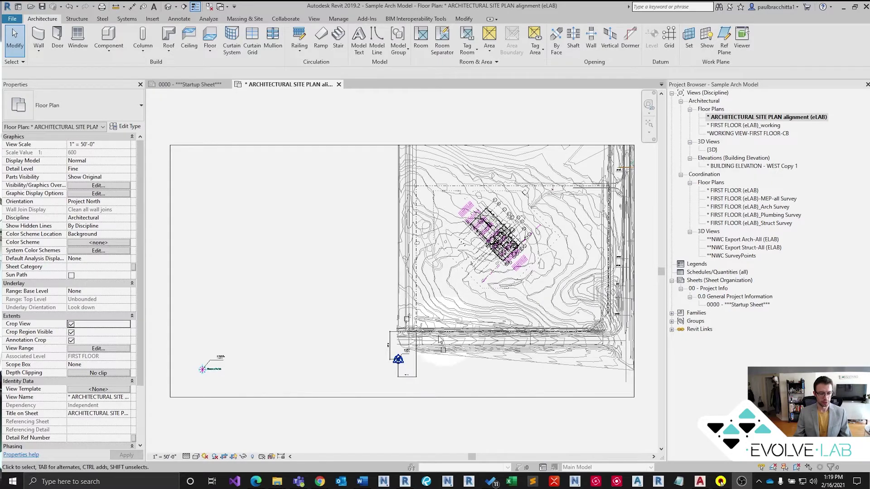
Select the topography and the imported site DWG to confirm the drawing's Shared Site is not set
left_click(431, 355)
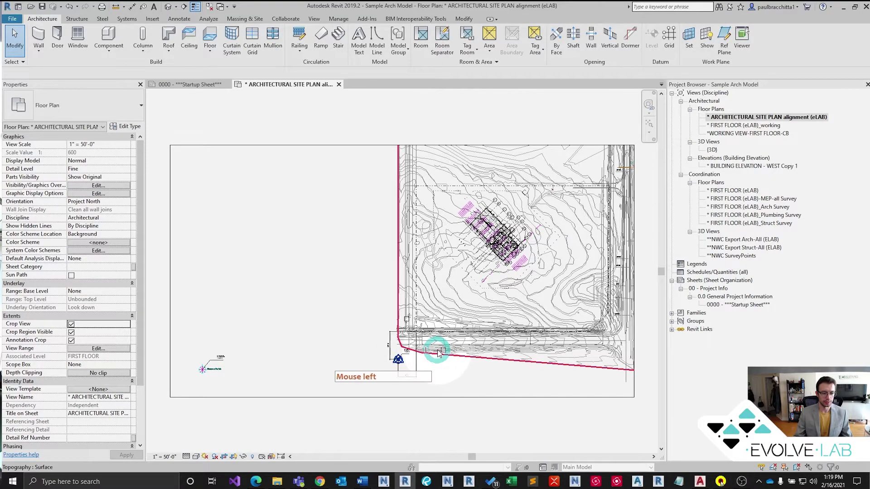
left_click(446, 294)
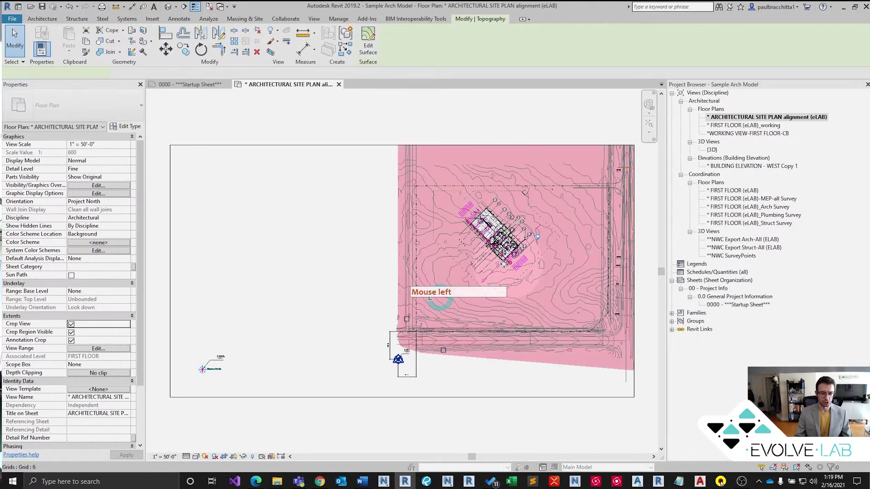
key("Escape")
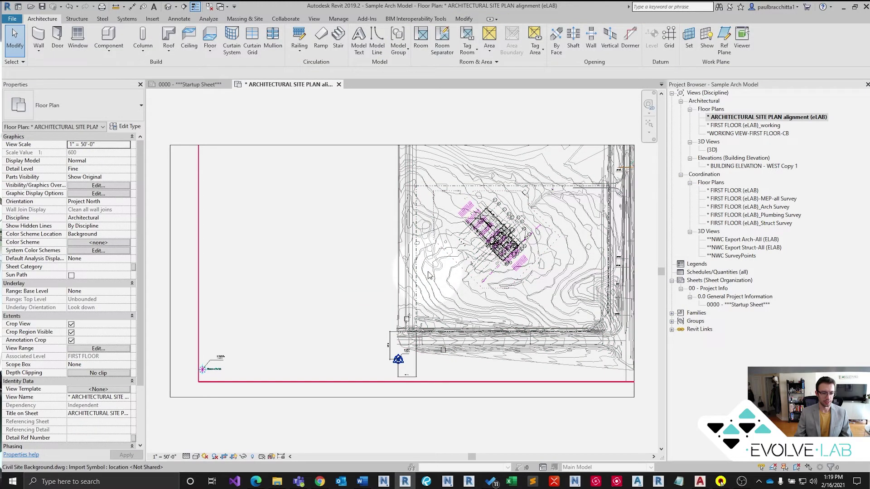
left_click(429, 274)
left_click(260, 379)
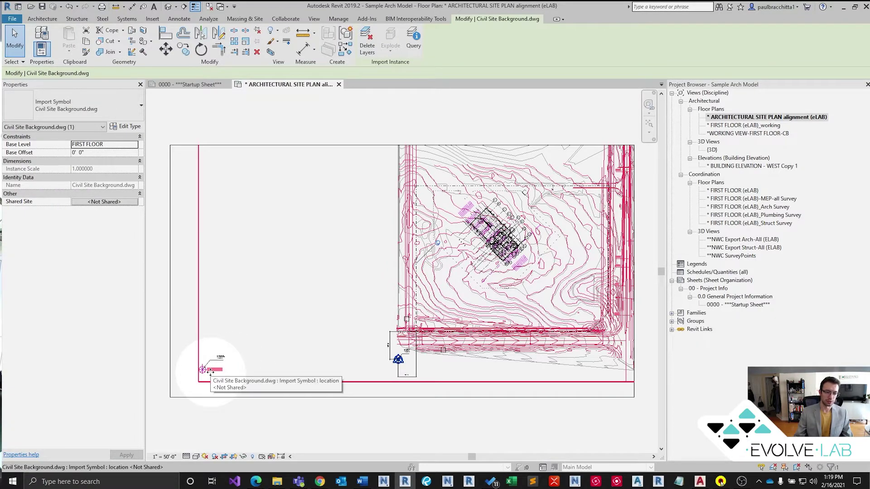
key("Escape")
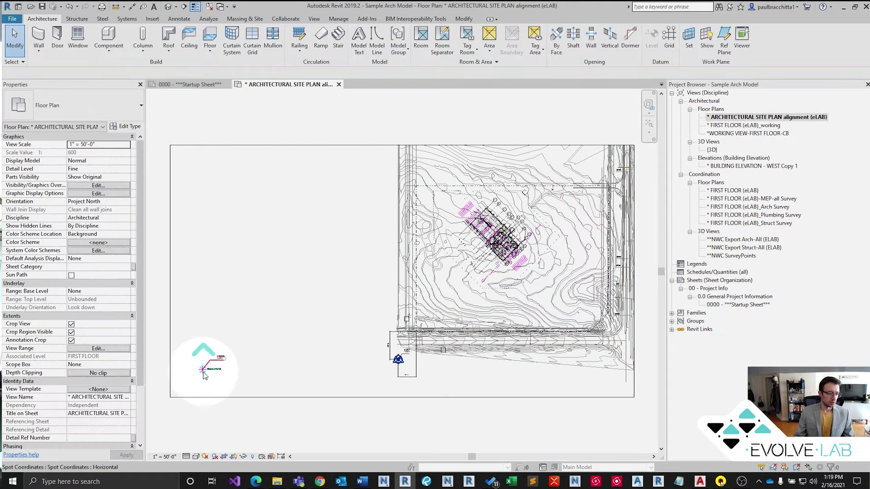
Zoom to the Known Point tagged N -57.150 ft, E -1,081.316 ft, elevation 100.000 ft
scroll(205, 374, "up", 1)
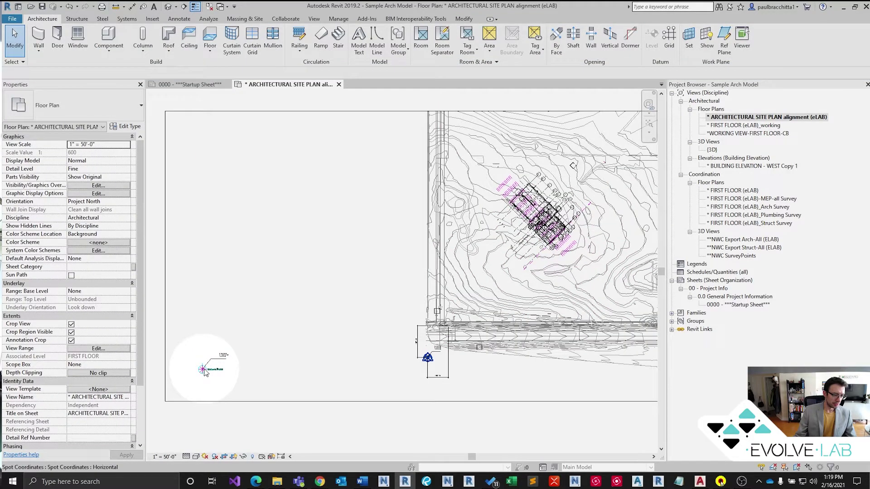
scroll(204, 372, "up", 1)
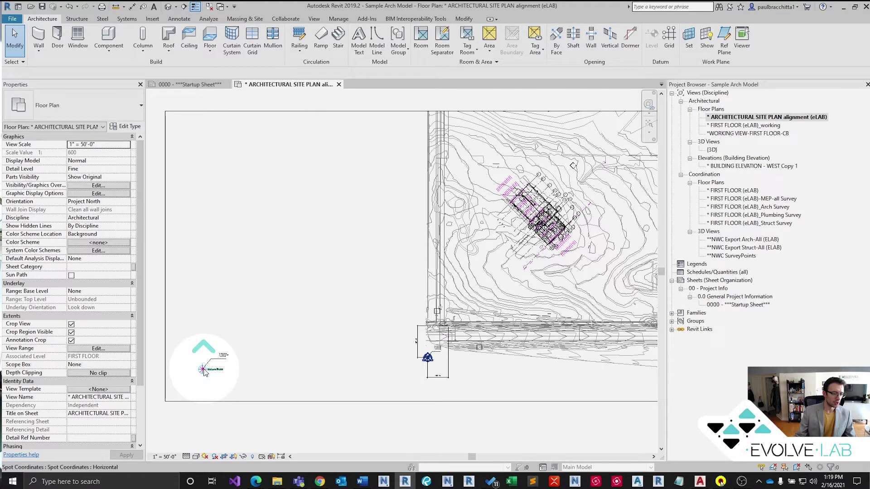
scroll(204, 372, "up", 5)
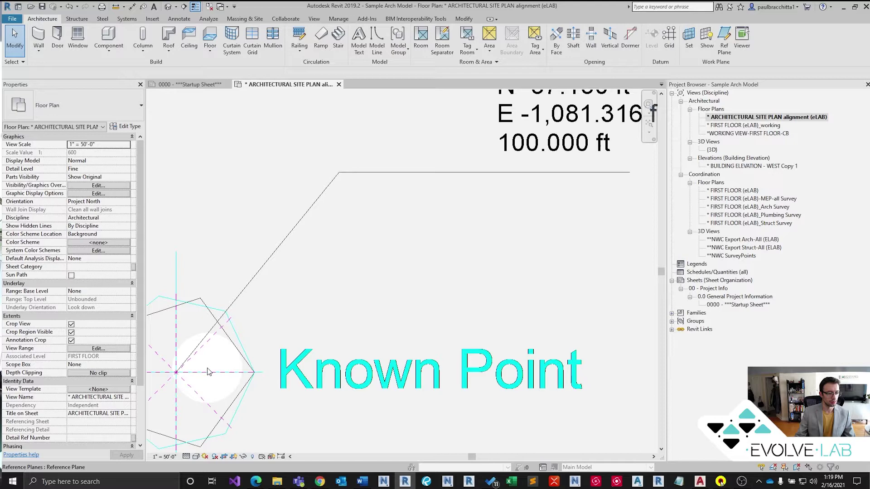
scroll(208, 371, "down", 1)
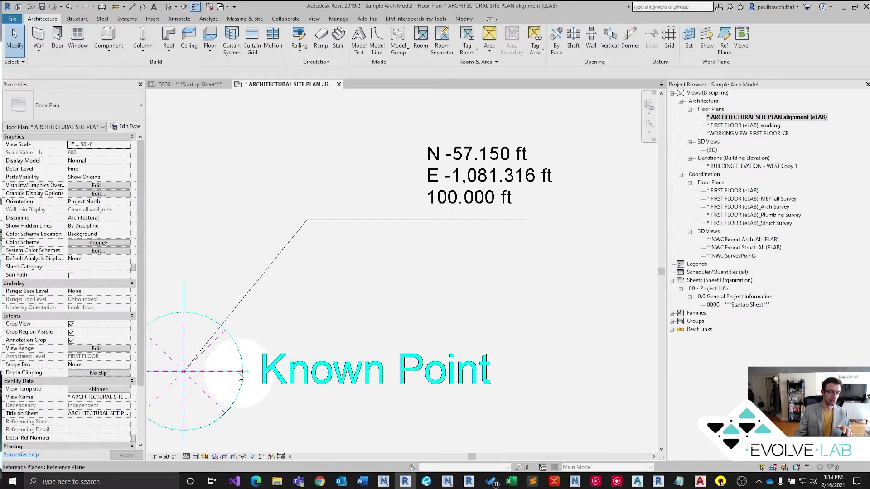
In Civil Site Background.dwg, zoom to the Known Point and pan so the contours show beside it
left_click(699, 481)
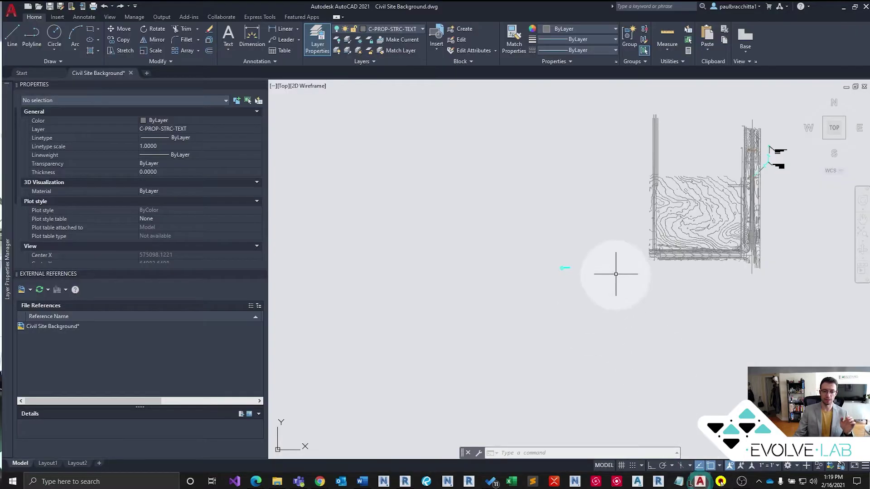
scroll(553, 260, "up", 5)
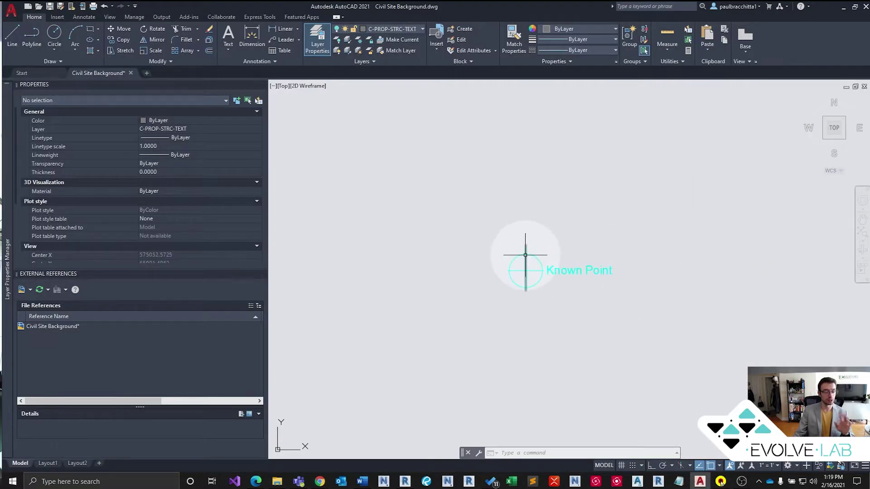
mouse_move(564, 254)
middle_mouse_down()
mouse_move(405, 295)
mouse_move(495, 315)
middle_mouse_up()
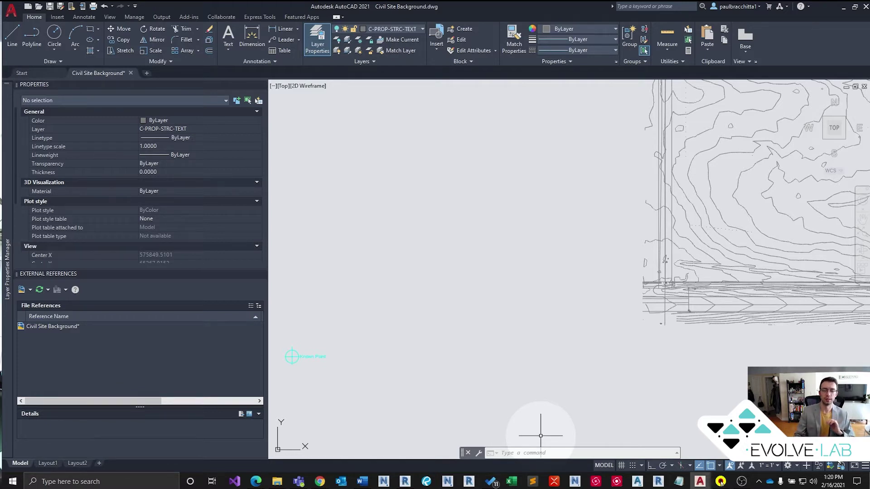
left_click(405, 481)
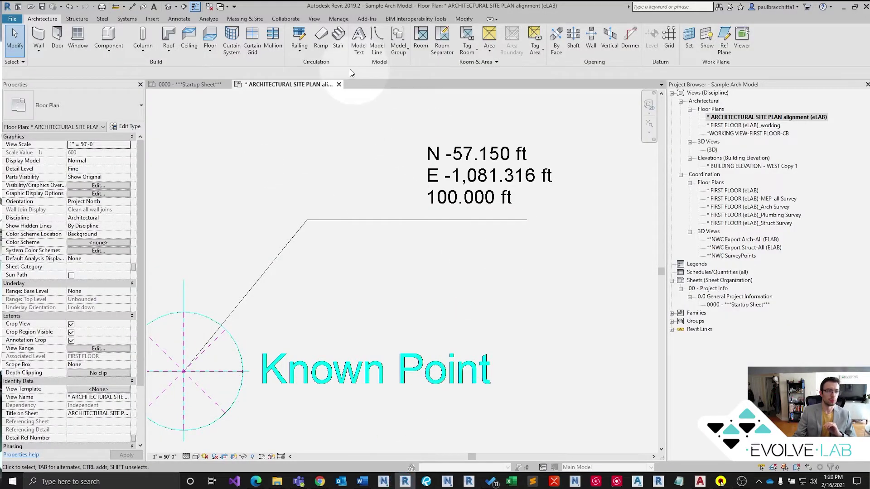
left_click(209, 19)
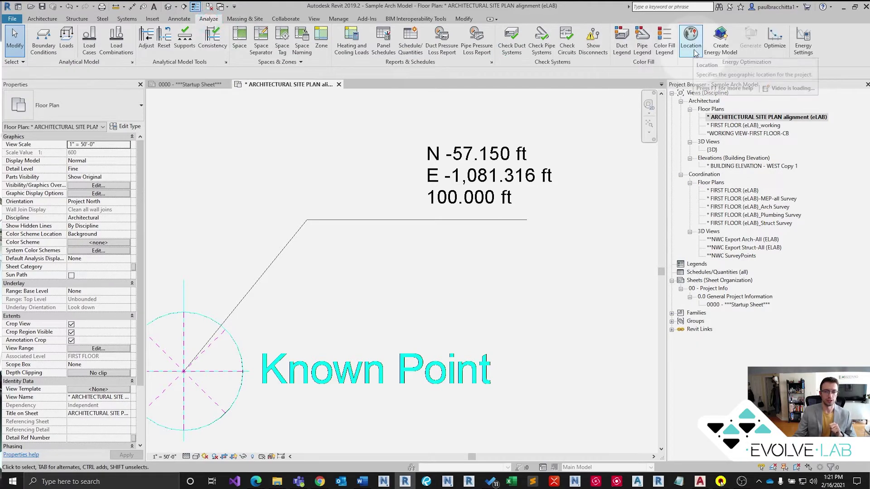
left_click(692, 54)
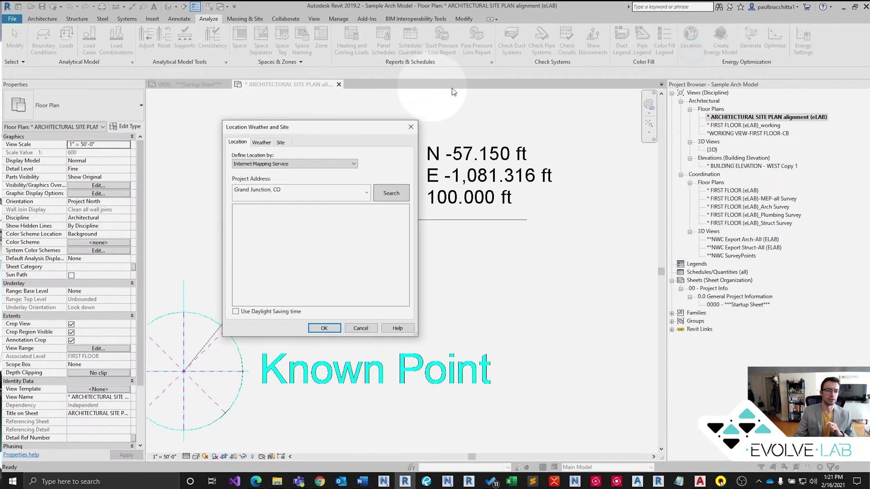
left_click(285, 143)
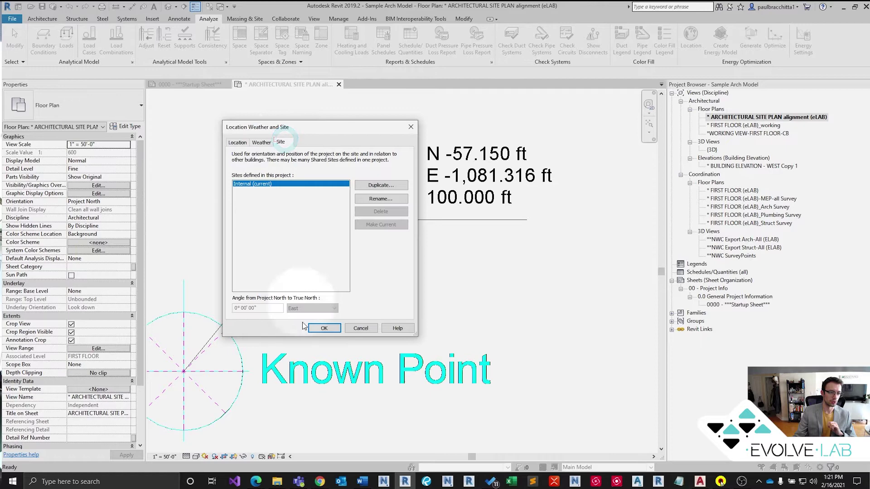
left_click(367, 329)
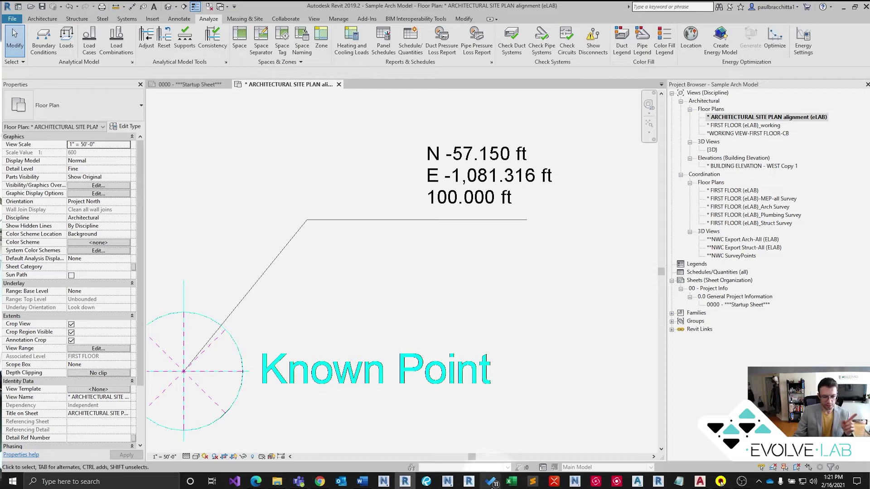
left_click(705, 483)
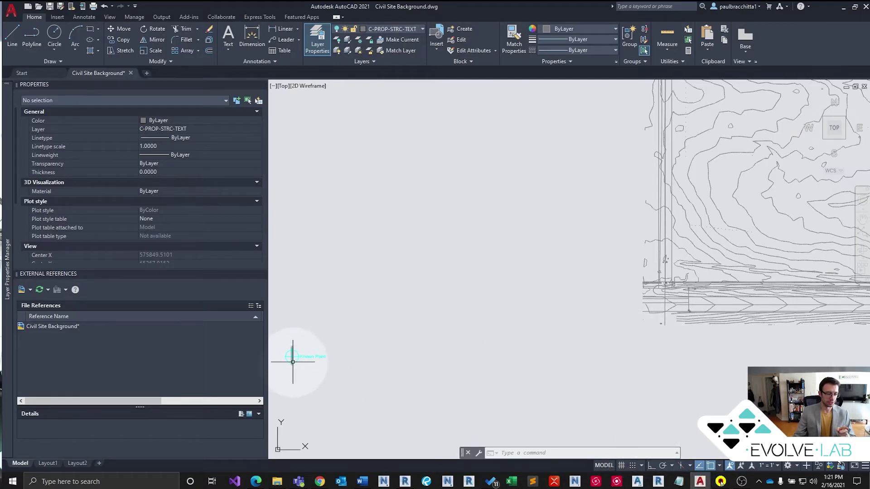
Run ID on the Known Point centre (X 575000, Y 65000, Z 0) and select that history line
scroll(295, 356, "up", 6)
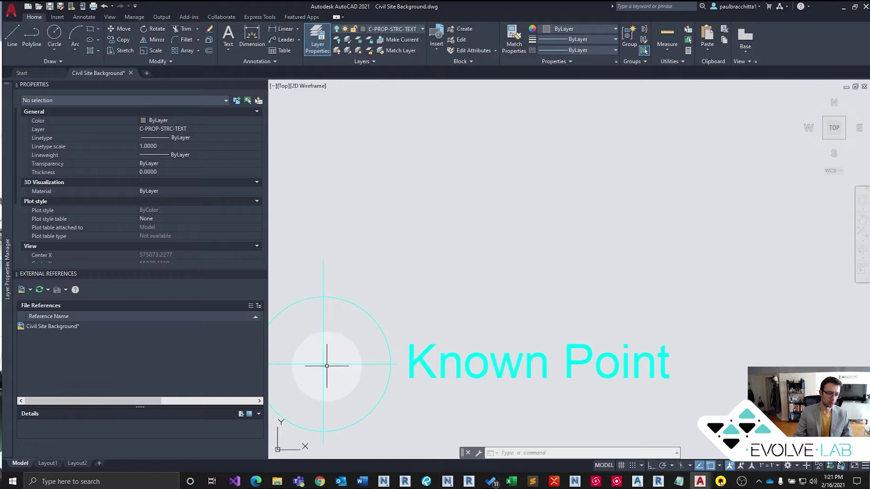
type("ID")
key("Return")
left_click(325, 366)
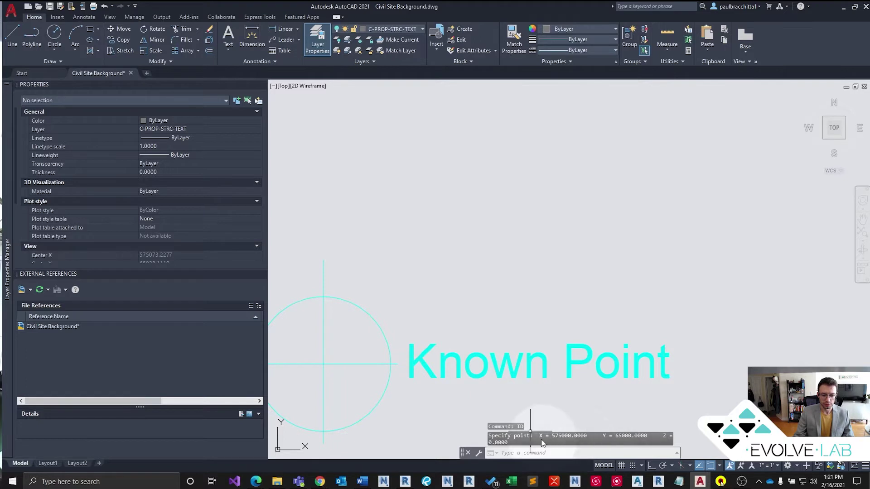
left_click(678, 454)
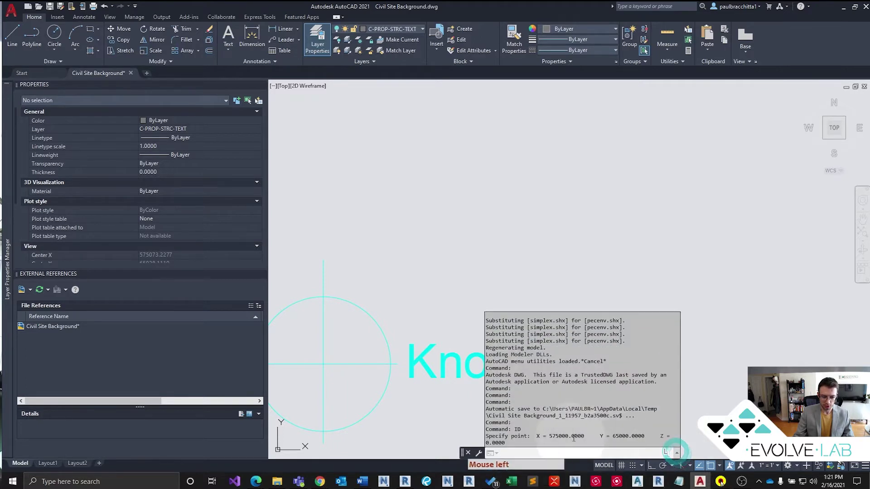
left_click_drag(574, 439, 494, 437)
Copy the Known Point coordinate readout and paste it into a blank Notepad note
right_click(494, 437)
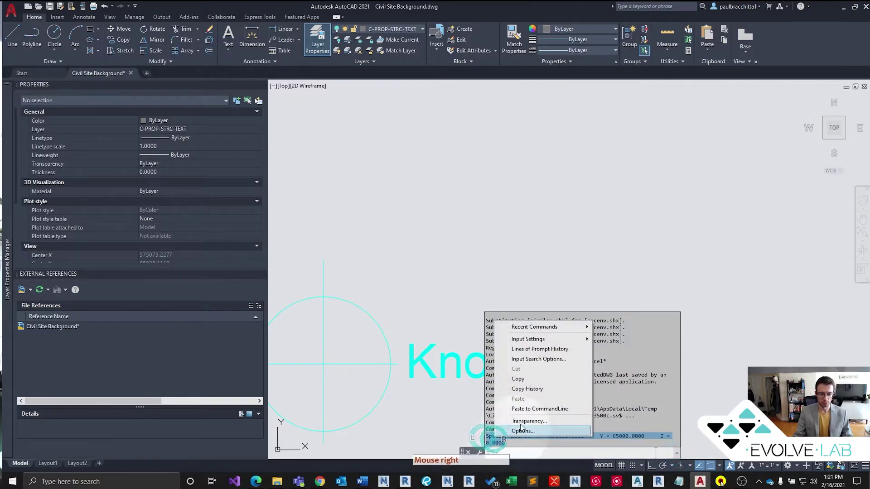
left_click(527, 378)
left_click(678, 481)
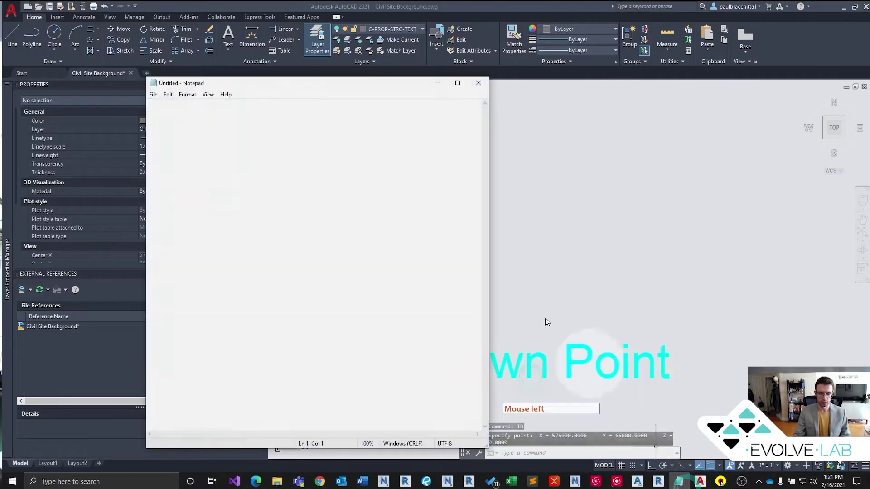
left_click(336, 151)
key("ctrl+v")
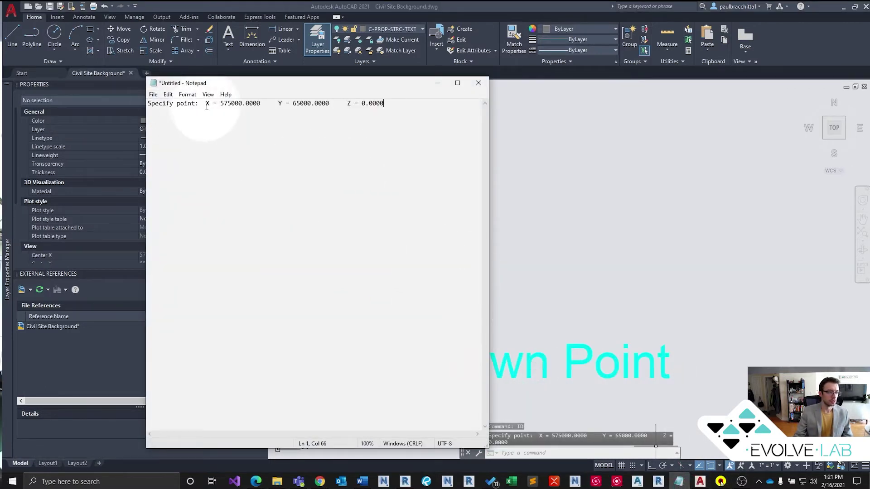
Relabel the pasted values as X/east, Y/north and Z/elev
left_click(208, 104)
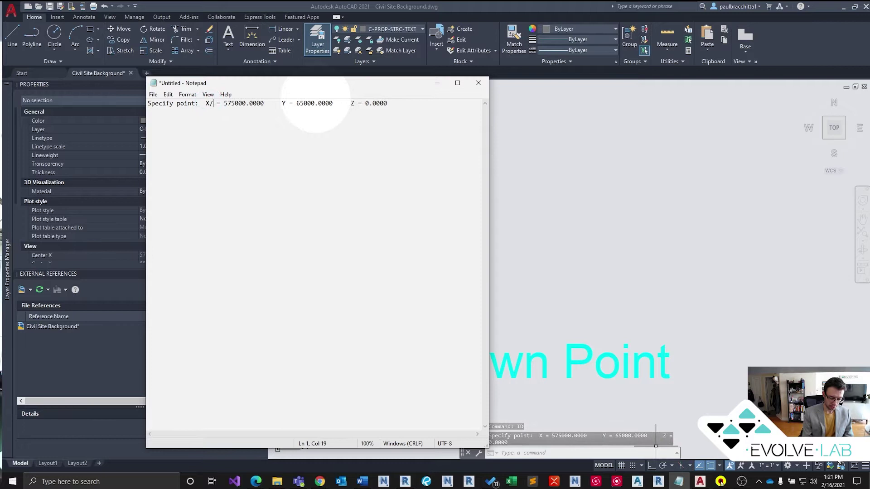
type("/eat")
key("BackSpace")
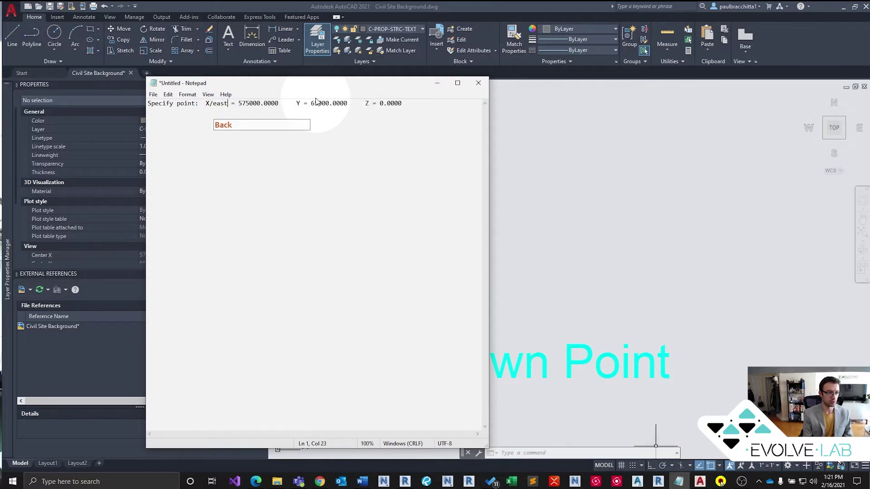
type("st")
left_click(300, 104)
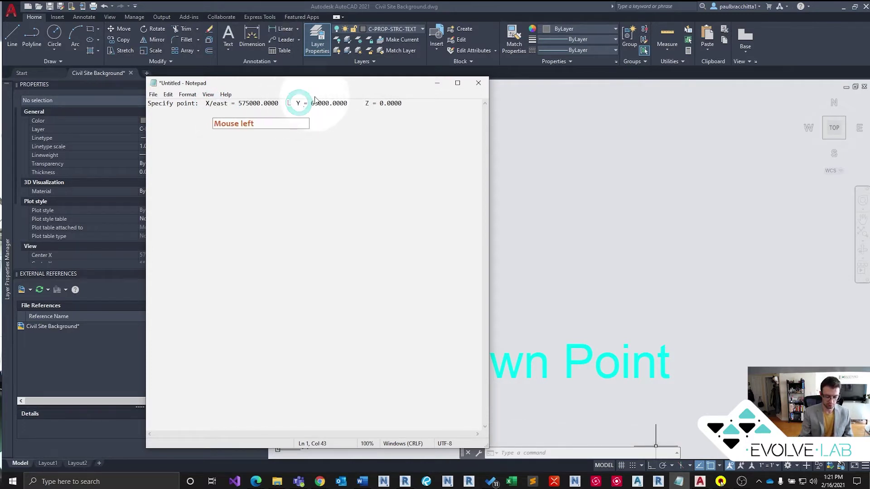
type("/north")
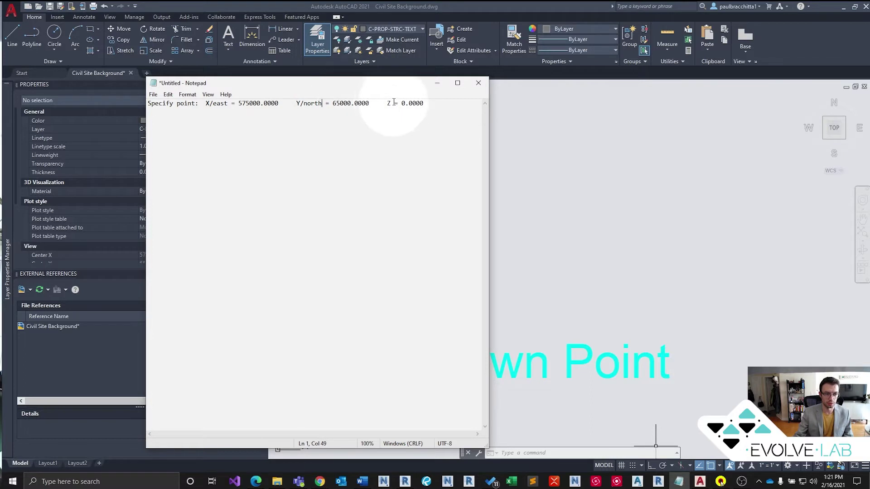
left_click(391, 103)
type("/elev")
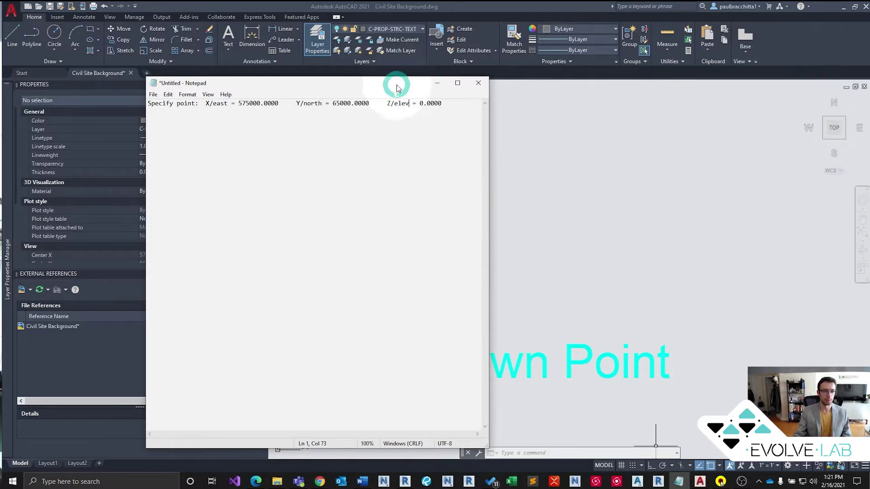
Move the Notepad window to the right screen edge and switch back to AutoCAD
mouse_move(397, 87)
left_mouse_down()
mouse_move(809, 72)
mouse_move(640, 73)
left_mouse_up()
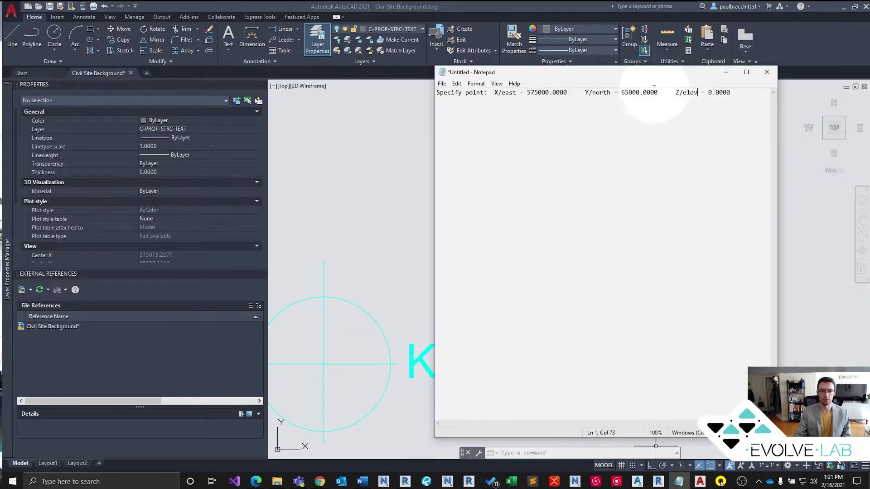
left_click_drag(505, 72, 868, 77)
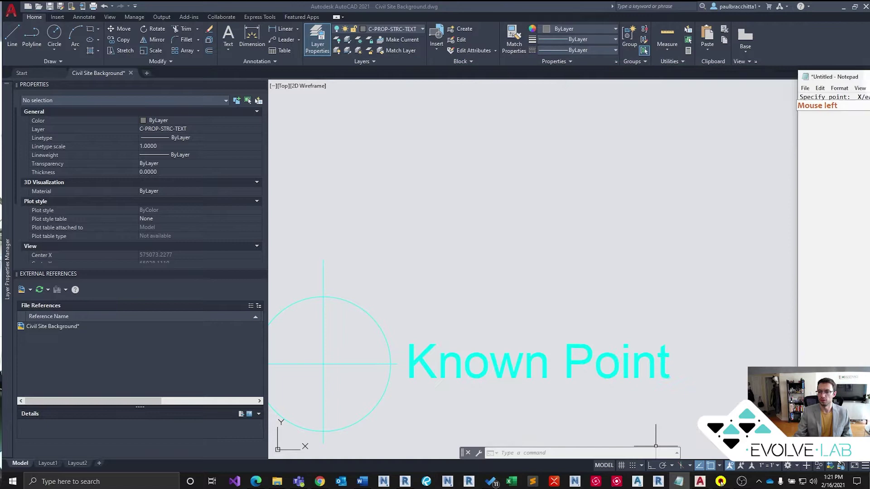
key("alt+Tab")
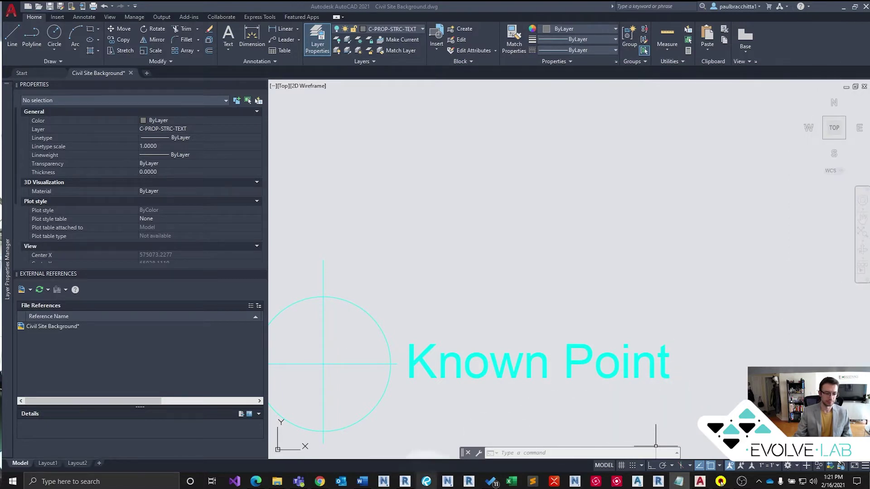
Switch to the Revit site plan and zoom out slightly
left_click(405, 481)
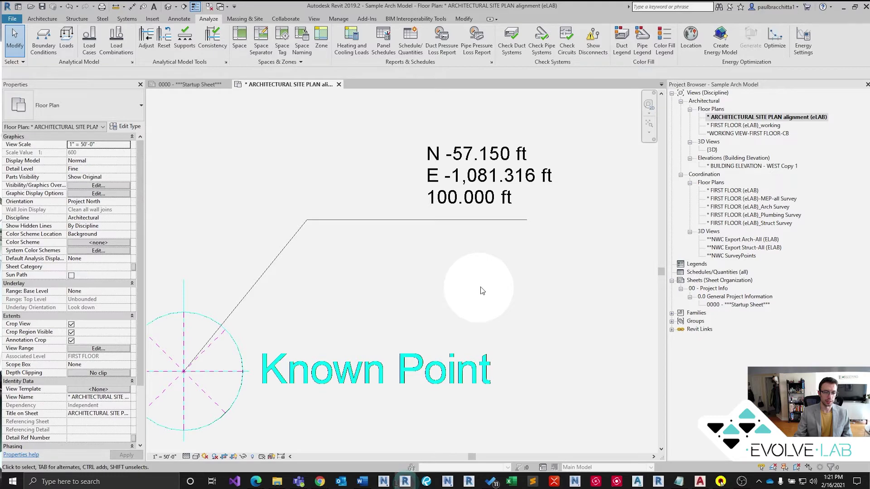
scroll(454, 299, "down", 1)
middle_click(382, 319)
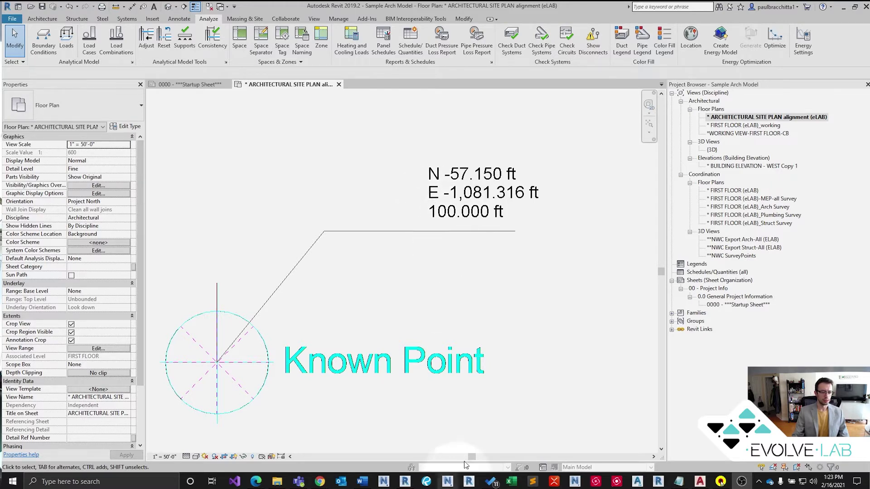
Bring up the coordinate notes and shift the Notepad window further right
left_click(678, 481)
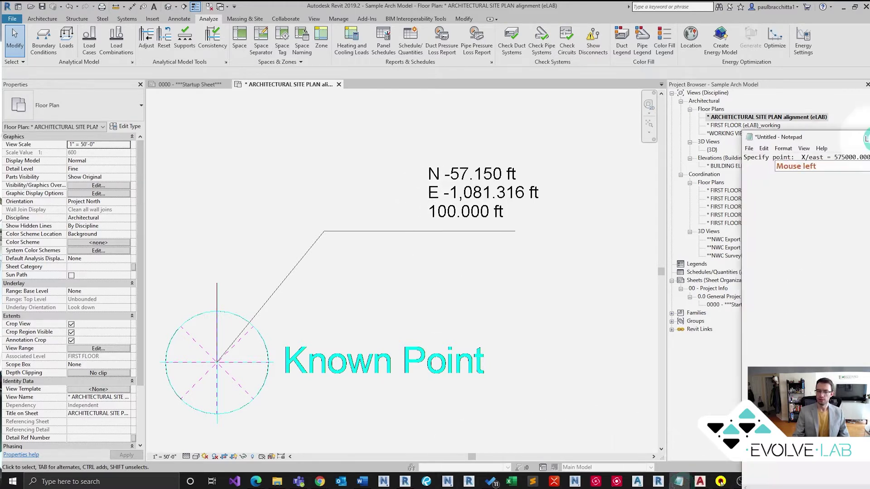
left_click(679, 99)
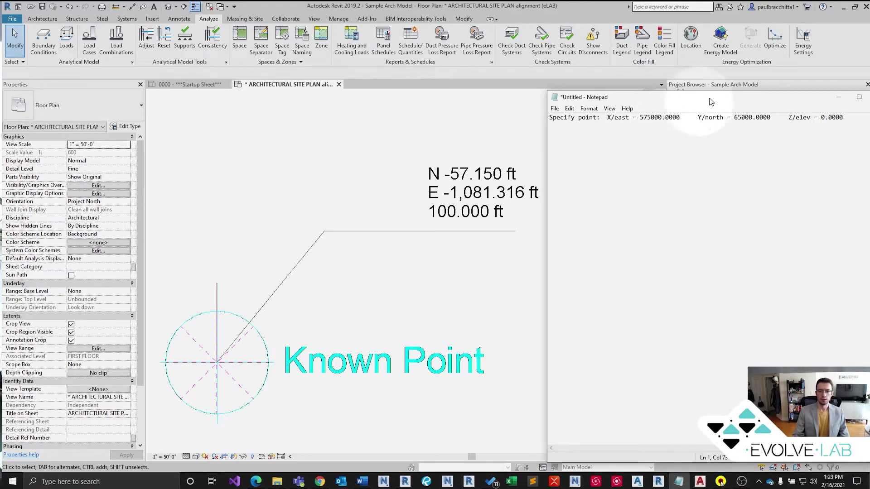
left_click_drag(716, 102, 734, 100)
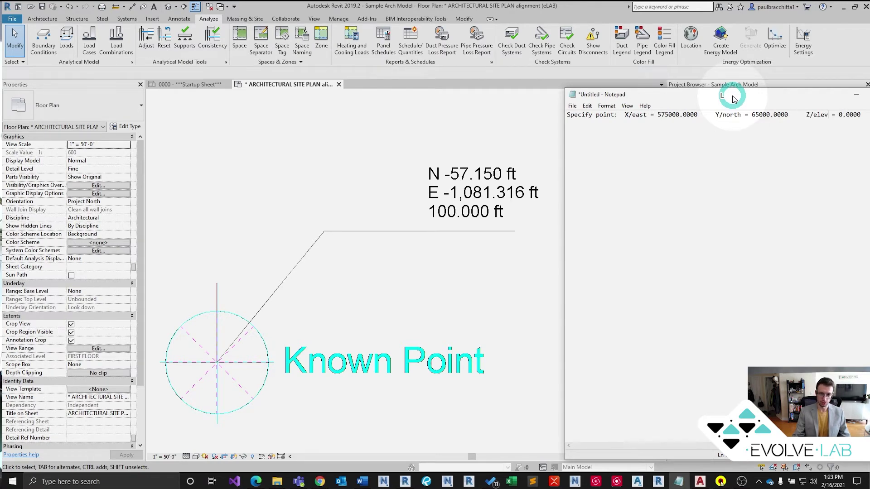
left_click_drag(734, 98, 748, 93)
Zoom and pan the Revit site plan to centre the Known Point and its N/E/elevation label
left_click(480, 310)
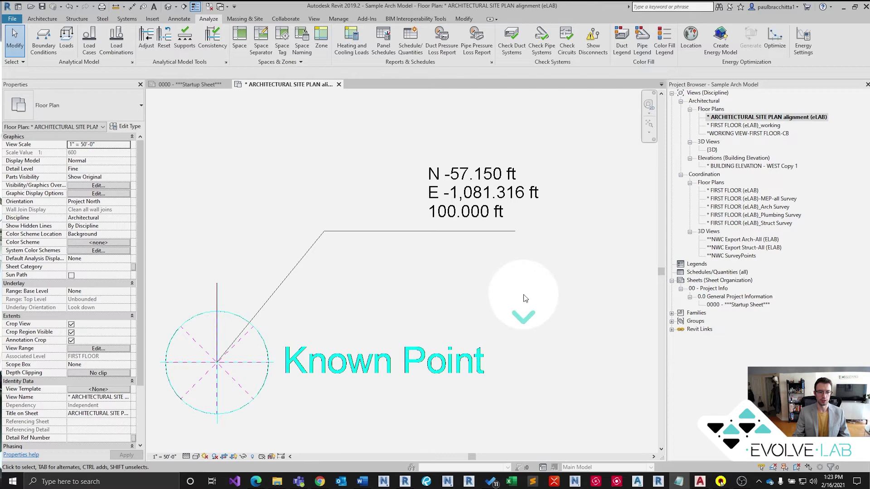
middle_click(512, 298)
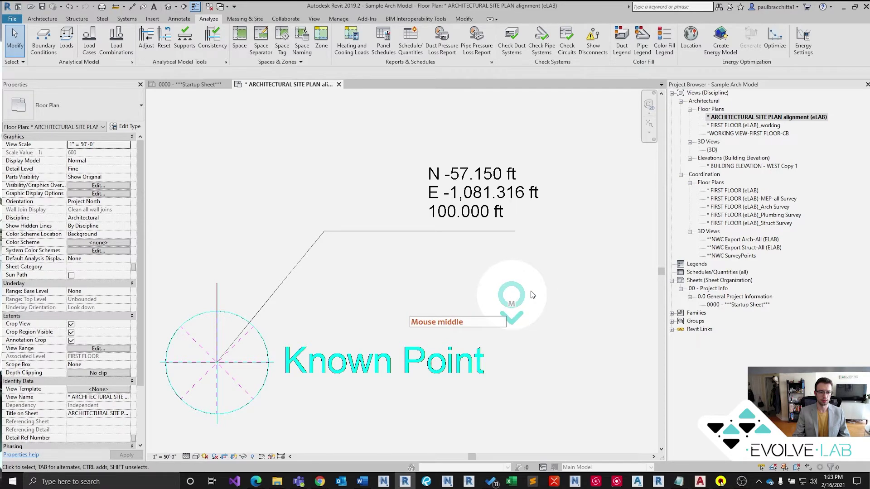
scroll(532, 295, "down", 1)
left_click(534, 293)
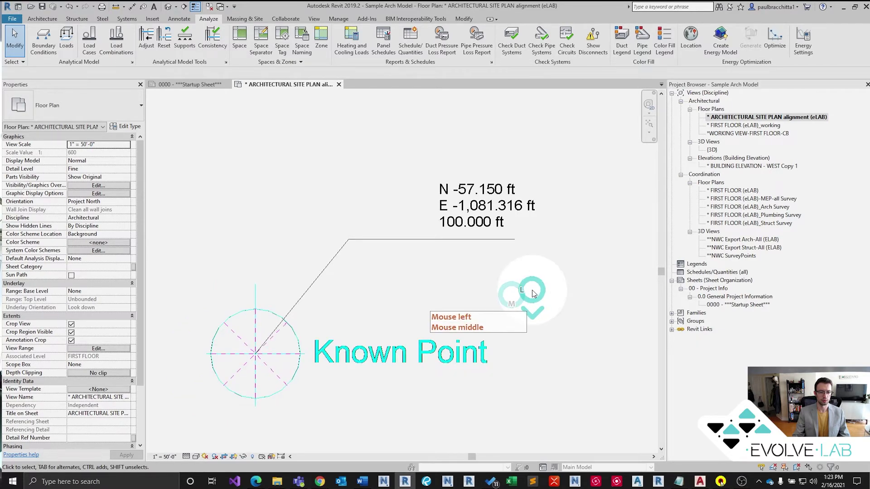
scroll(541, 289, "down", 1)
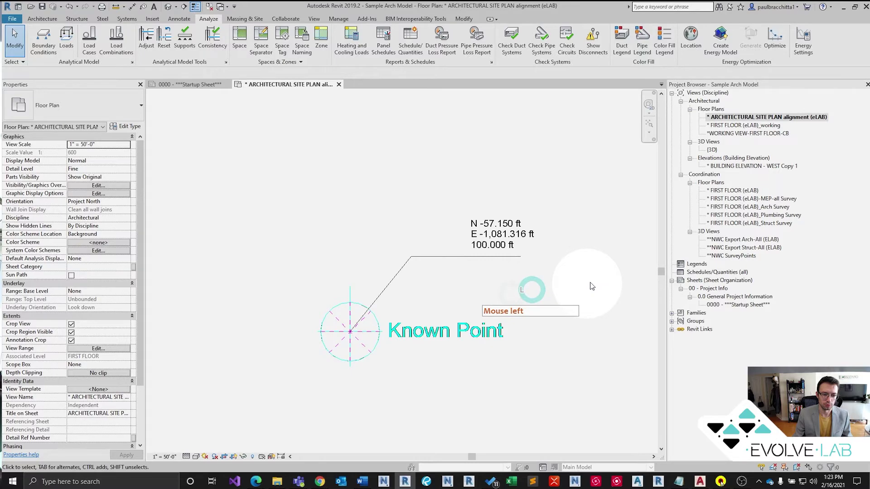
middle_click(394, 345)
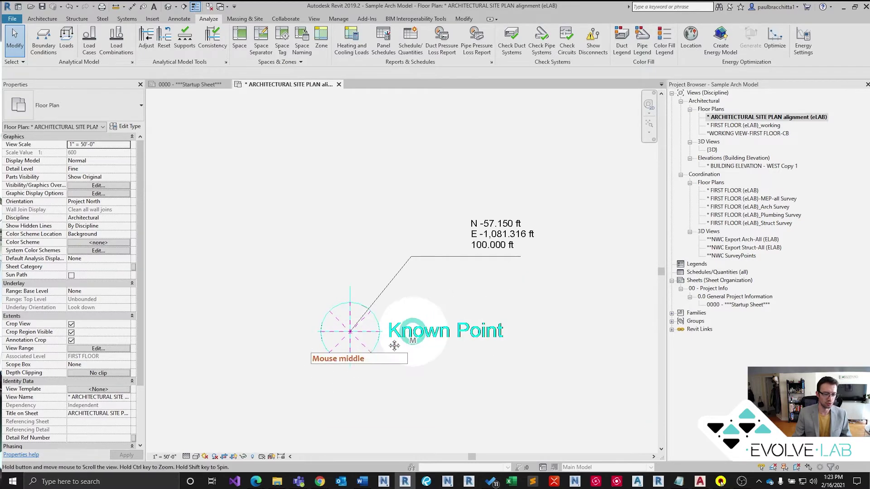
middle_click_drag(394, 346, 390, 347)
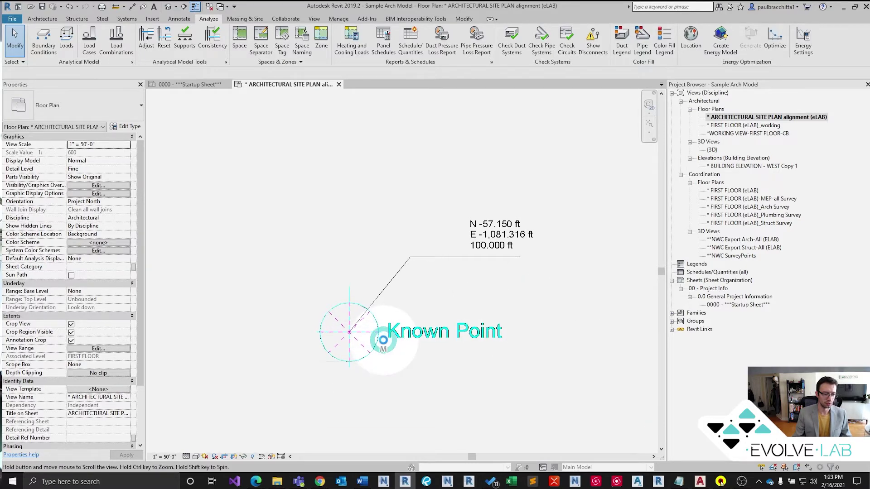
middle_click_drag(479, 307, 384, 329)
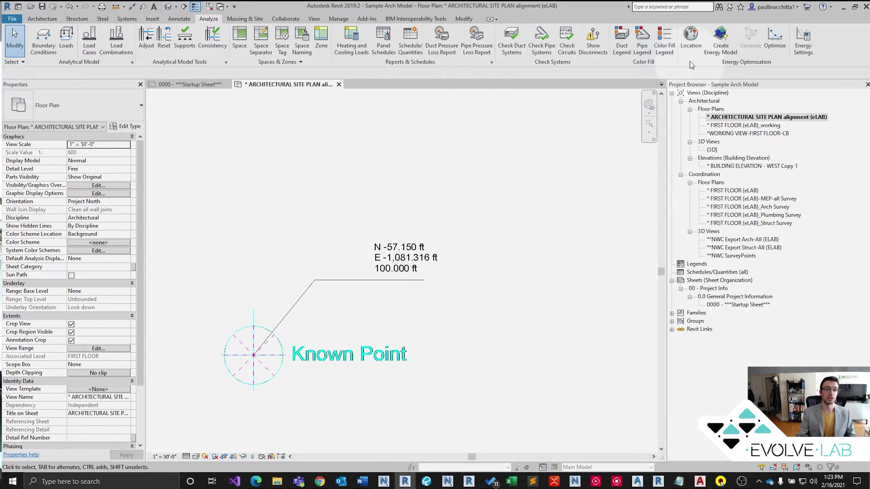
Use Manage > Coordinates > Specify Coordinates at Point on the Known Point
left_click(179, 19)
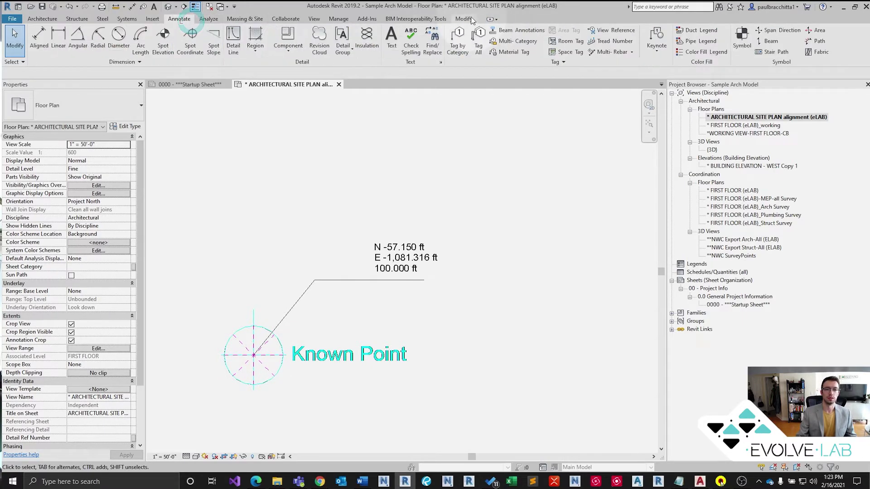
left_click(344, 19)
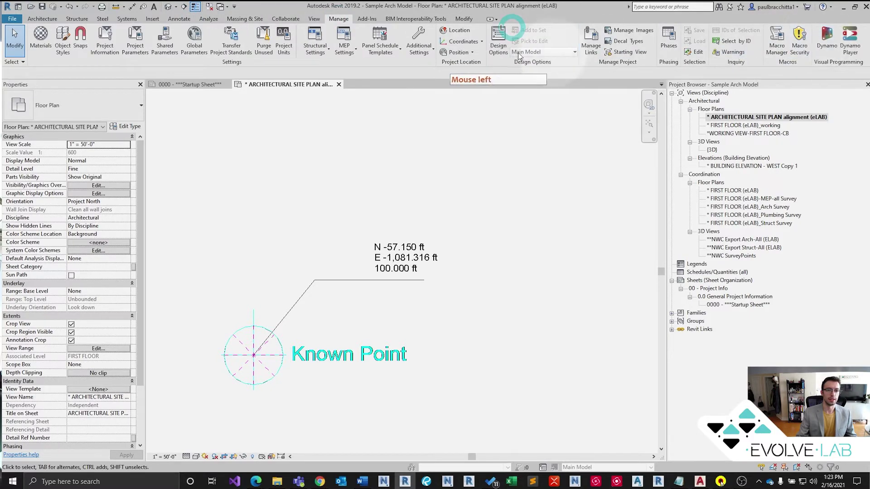
left_click(479, 46)
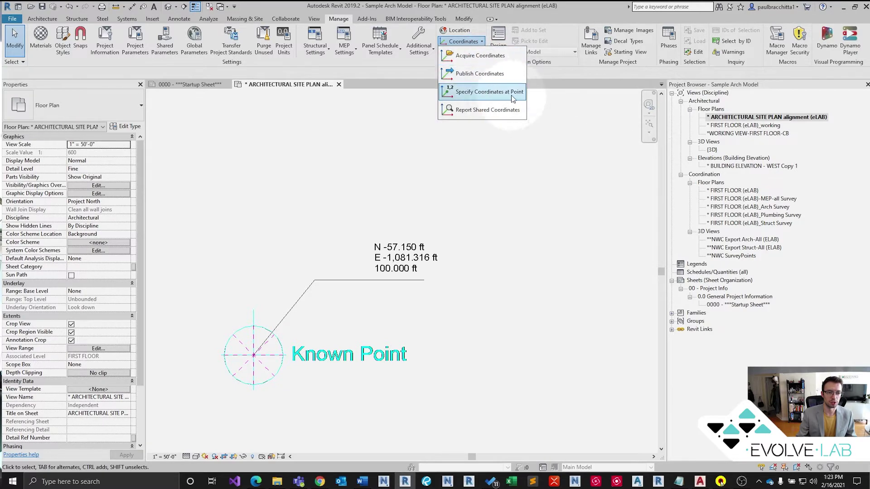
left_click(489, 92)
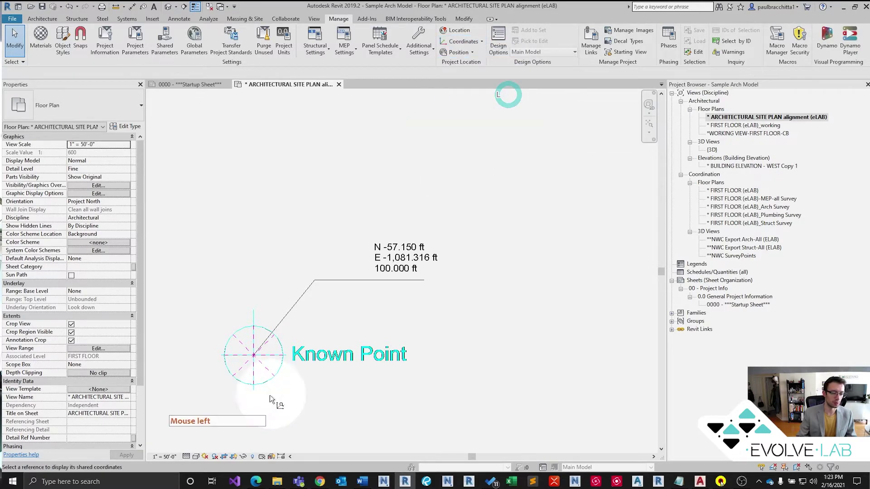
left_click(253, 357)
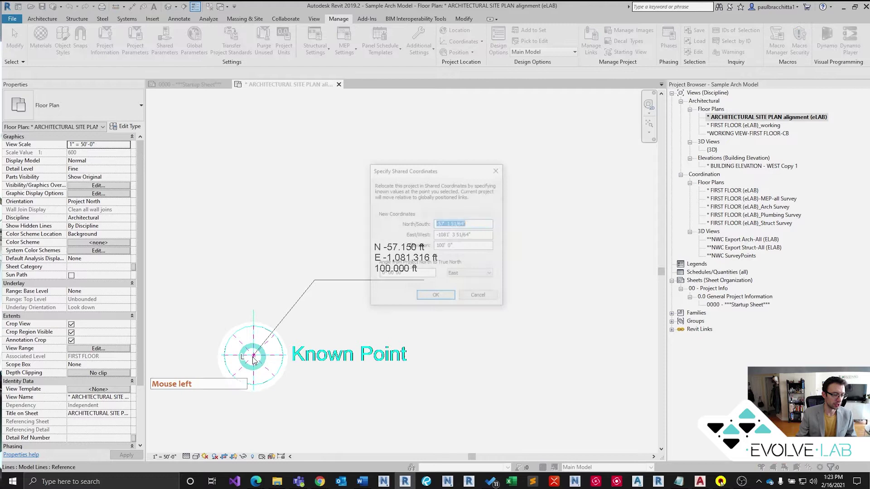
Copy the X/east value from Notepad and paste 575000 as East/West
left_click(678, 482)
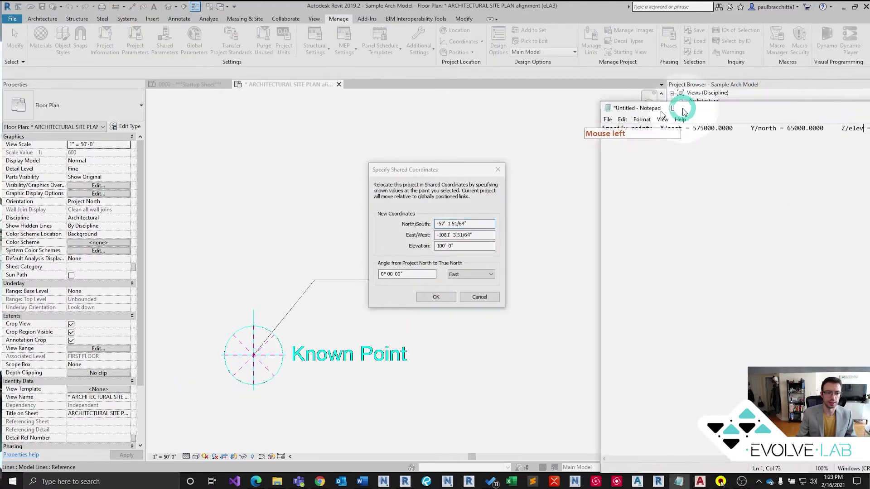
left_click_drag(631, 109, 597, 110)
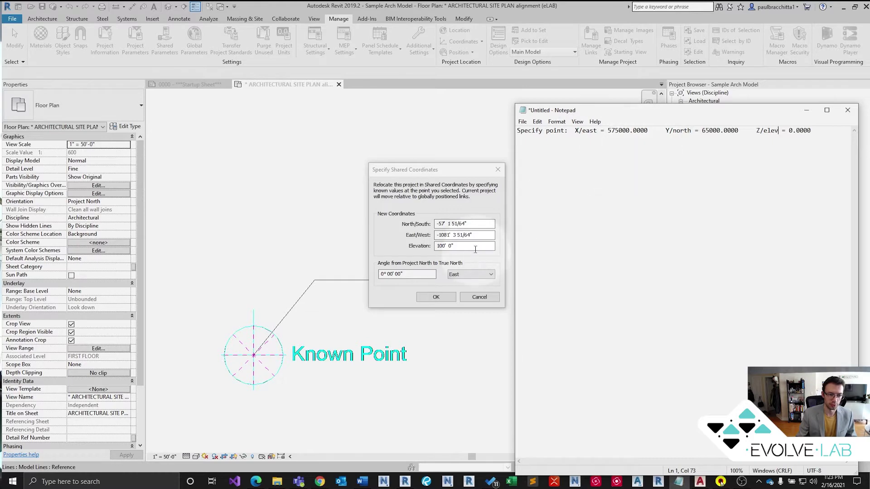
left_click_drag(654, 131, 607, 130)
key("ctrl+c")
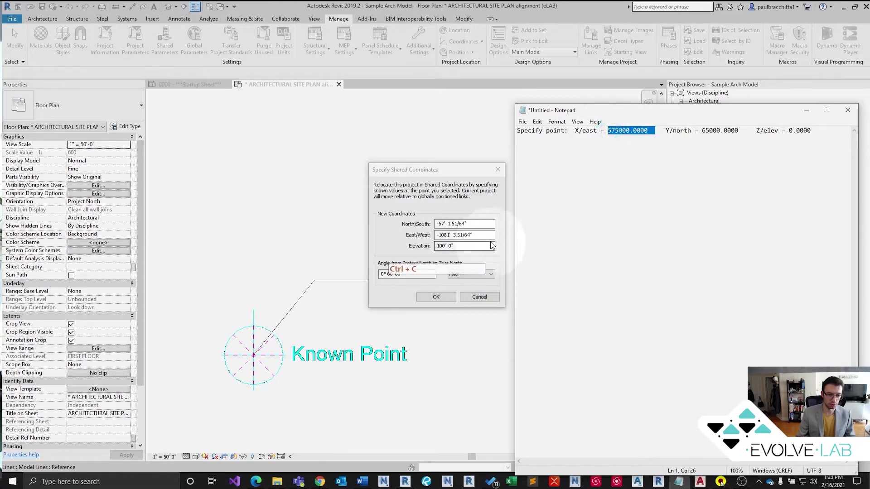
left_click(485, 235)
left_click(453, 236)
key("ctrl+v")
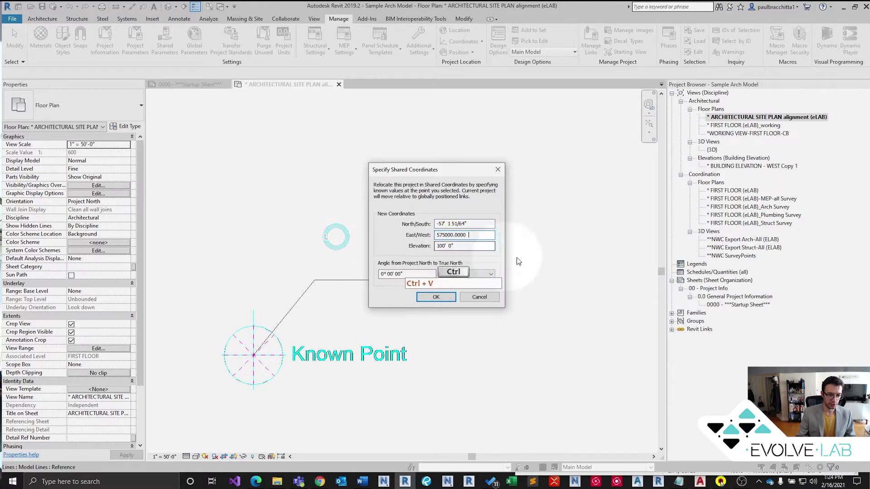
left_click(474, 224)
Copy the Y/north value from Notepad and paste 65000 as North/South
left_click(630, 167)
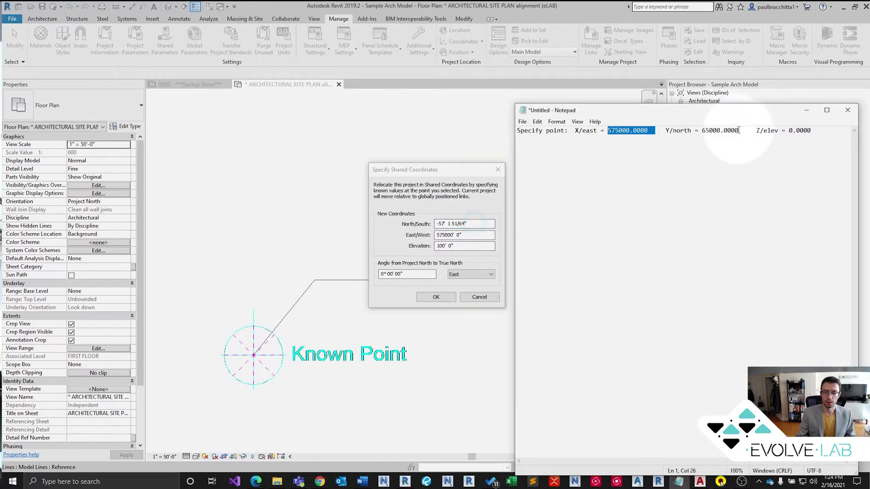
left_click_drag(741, 130, 703, 132)
key("ctrl+c")
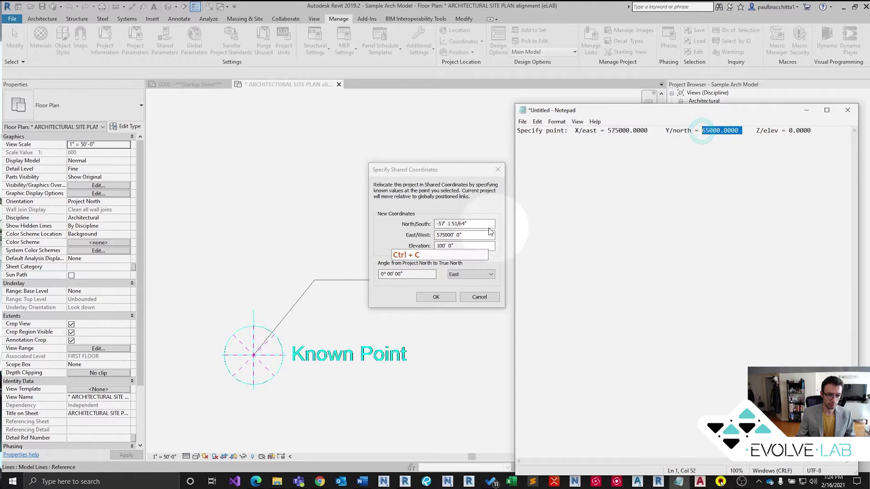
left_click(485, 224)
left_click(458, 224)
key("ctrl+v")
left_click(468, 245)
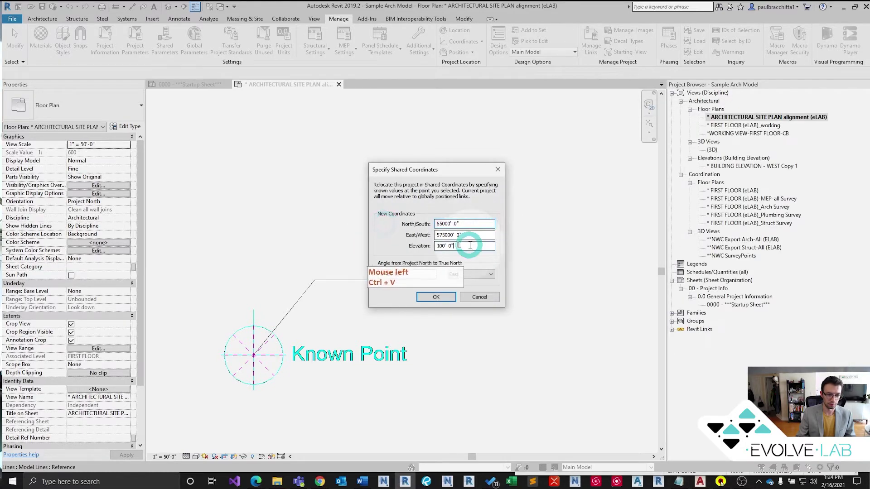
Put the notes away and reposition the dialog, leaving Elevation at 100'
key("alt+Tab")
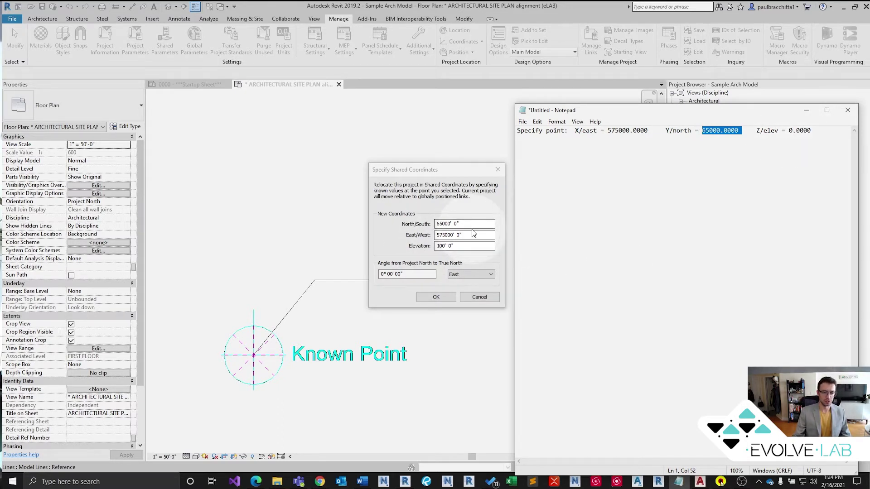
left_click(806, 110)
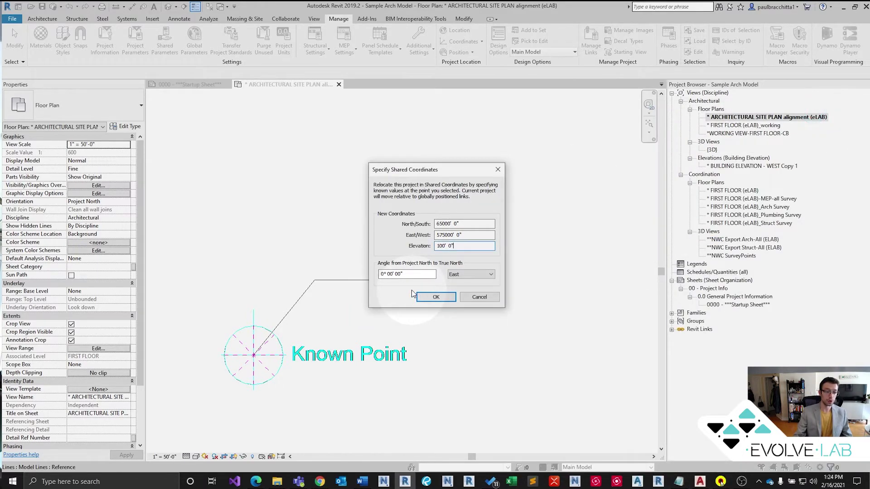
left_click_drag(408, 169, 413, 164)
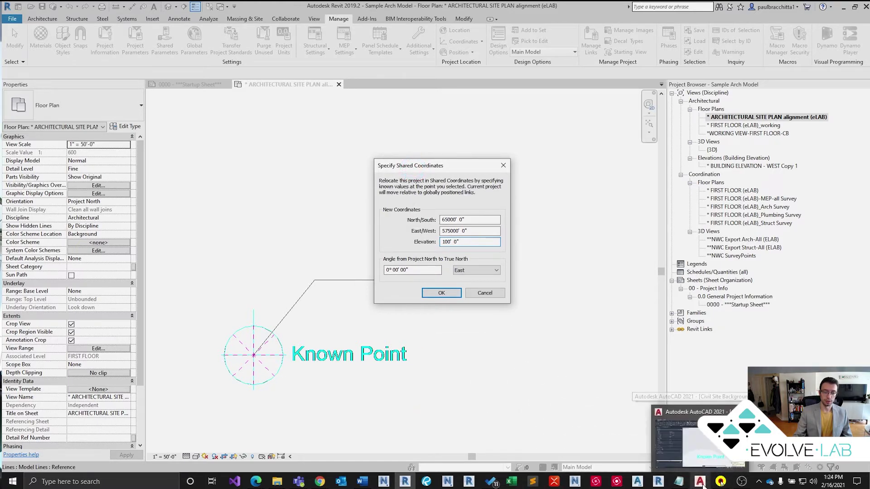
left_click(701, 483)
scroll(634, 320, "down", 10)
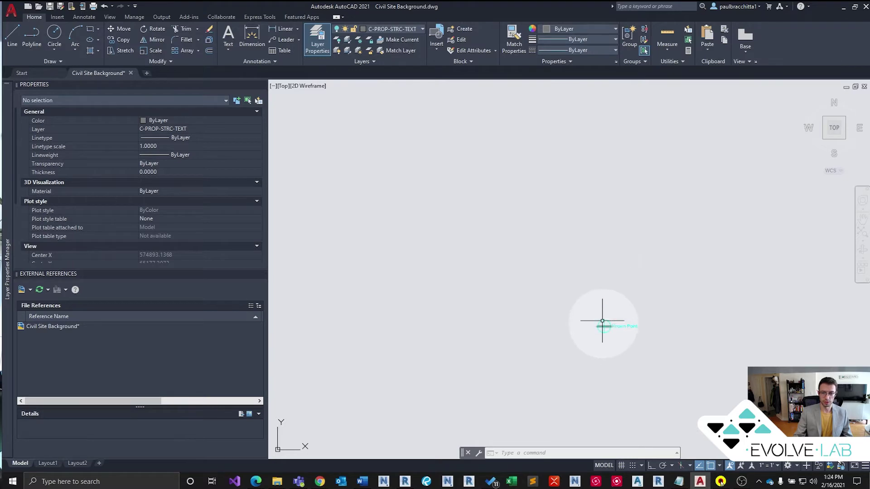
left_click(405, 482)
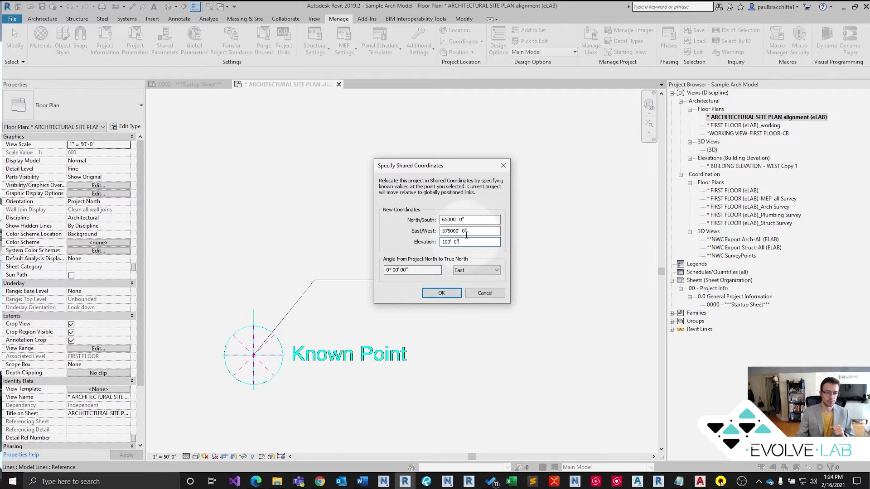
Confirm the new shared coordinates and check the Known Point's spot coordinate annotation
left_click(442, 294)
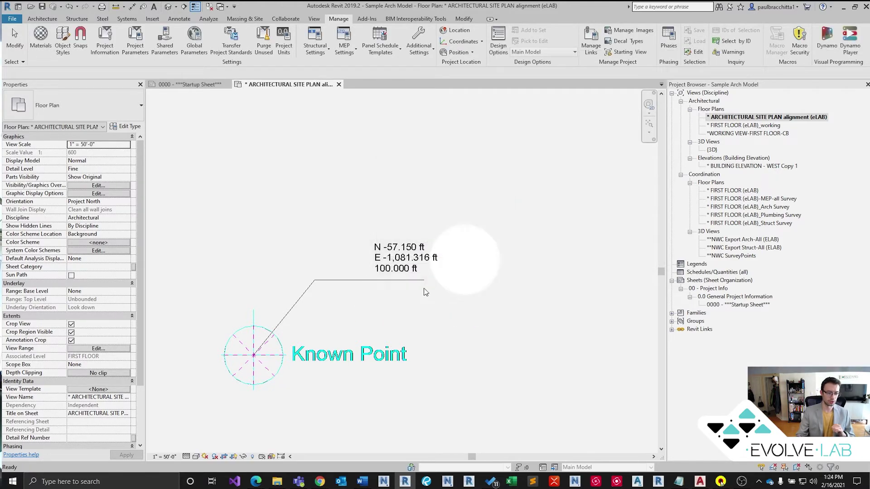
left_click(402, 278)
key("Escape")
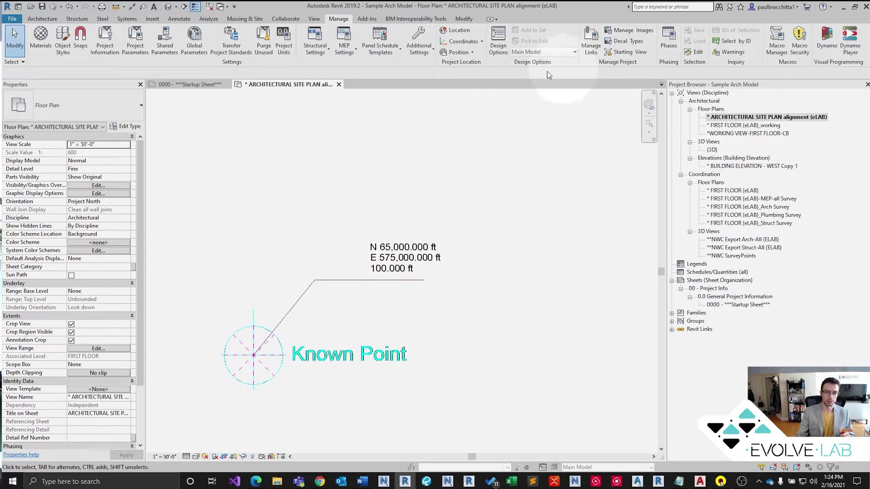
left_click(272, 331)
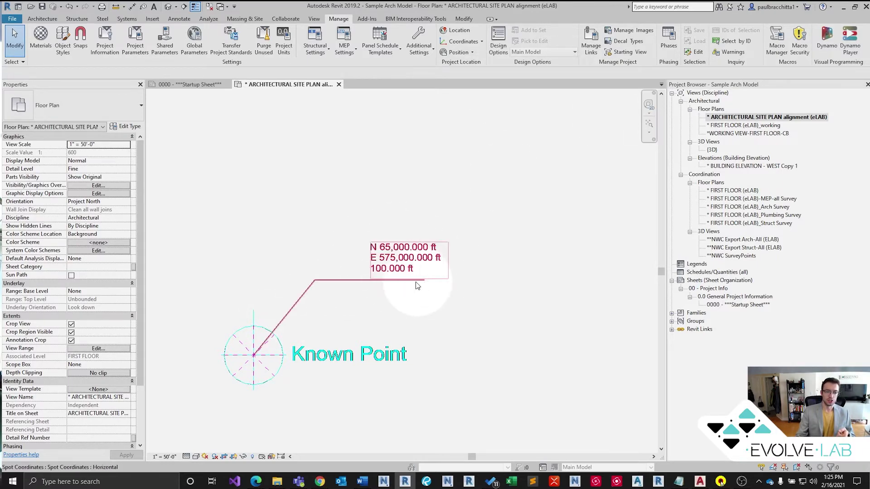
key("Escape")
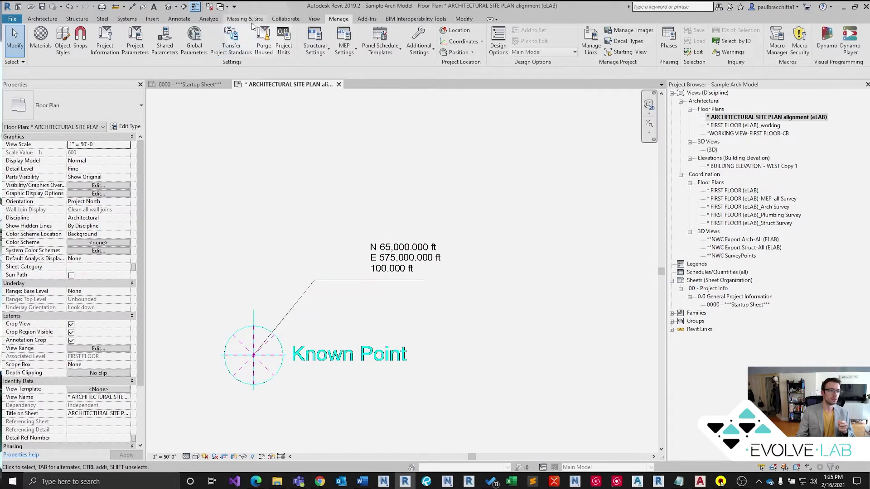
Review the shared sites list in Analyze > Location, then cancel
left_click(210, 19)
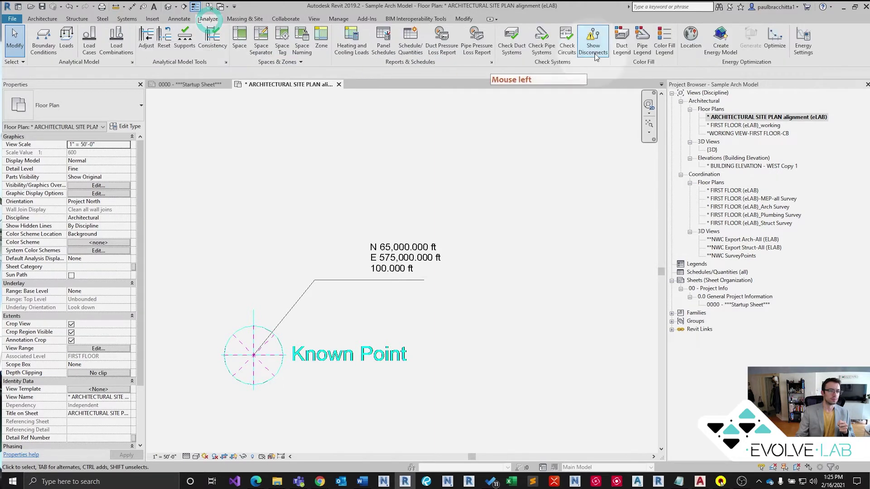
left_click(694, 51)
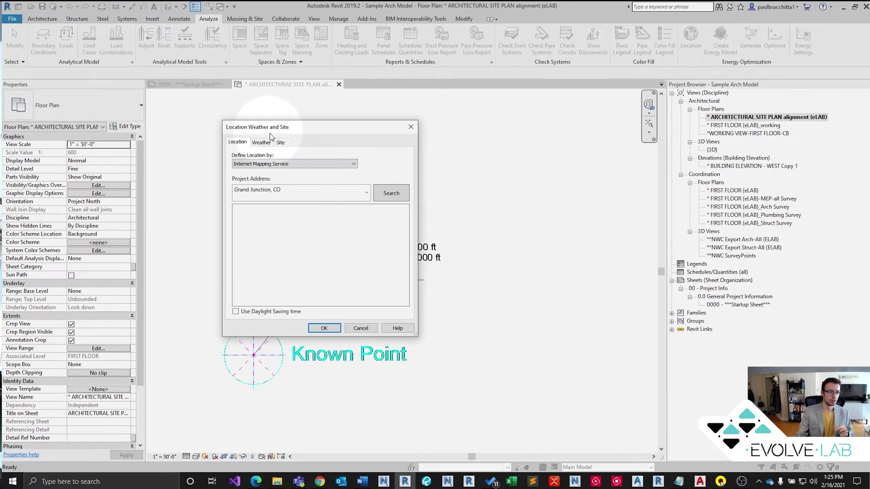
left_click(279, 143)
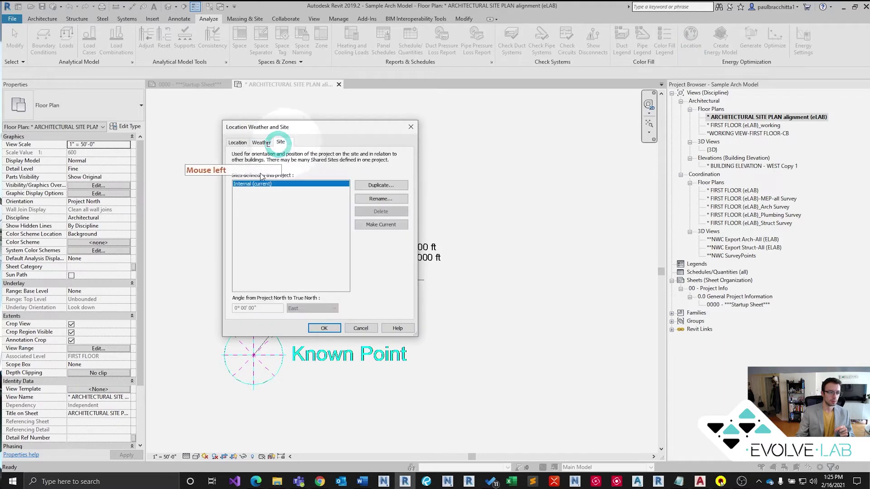
left_click(360, 328)
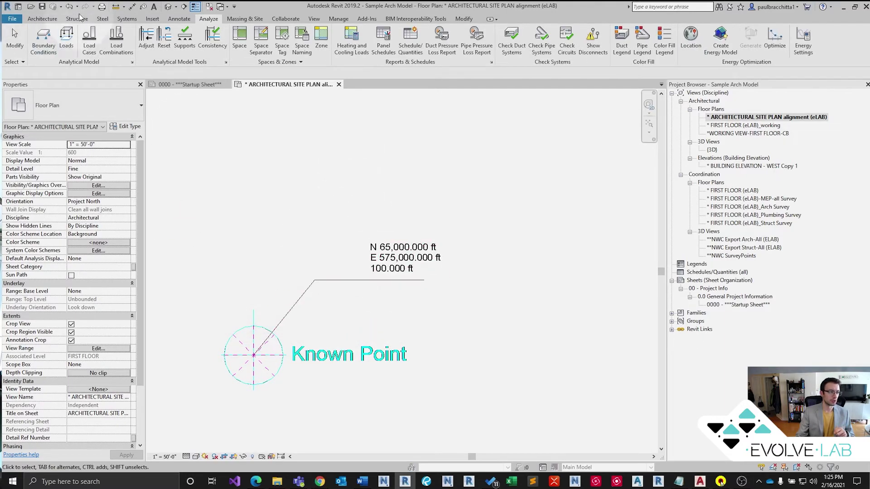
Undo 'Manually type known coordinates' from the undo history
left_click(77, 6)
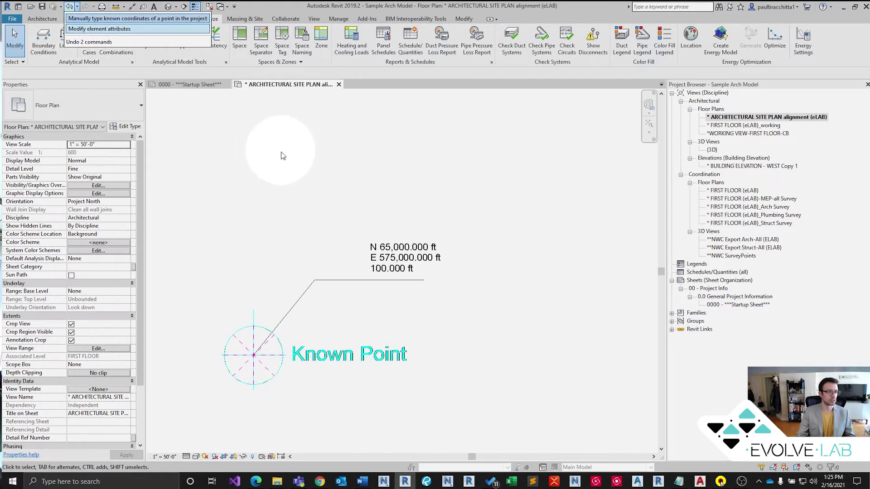
left_click(175, 24)
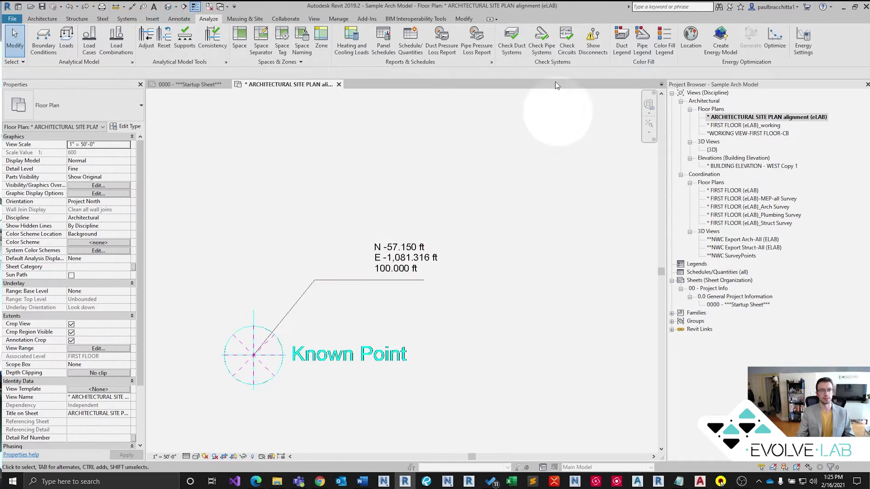
left_click(690, 37)
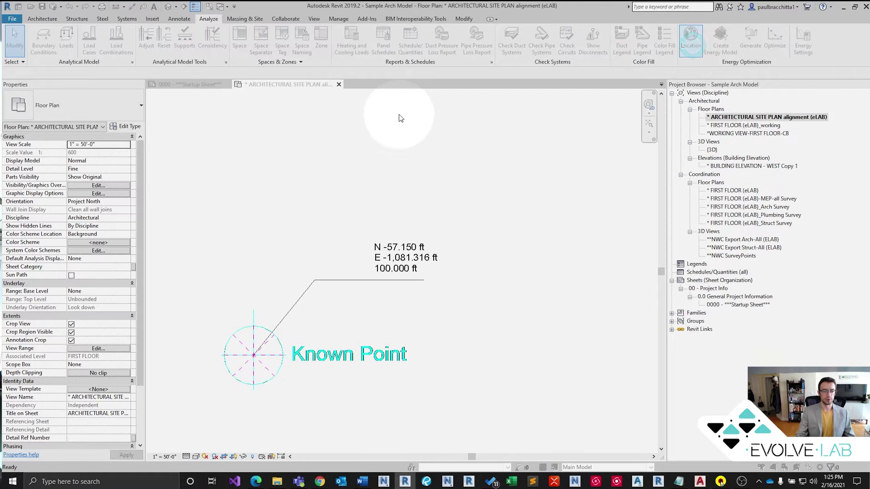
On the Site tab, duplicate the current site as Civil CAD and make it current
left_click(281, 142)
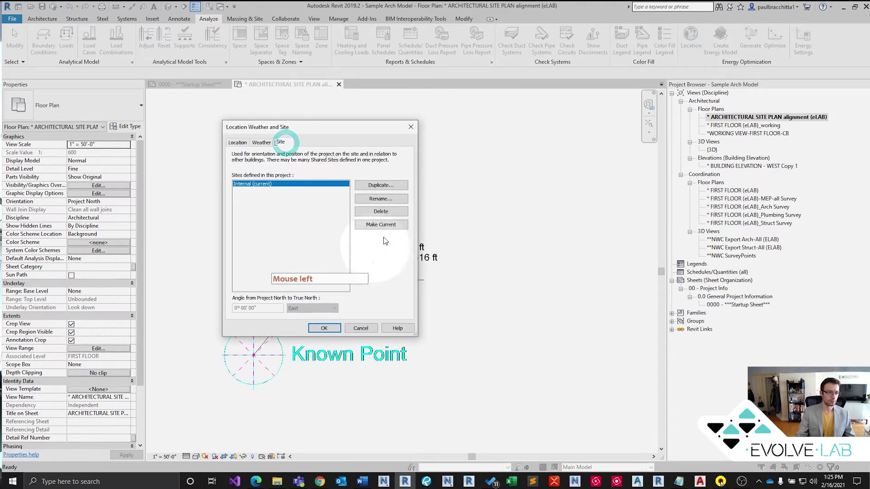
left_click(376, 187)
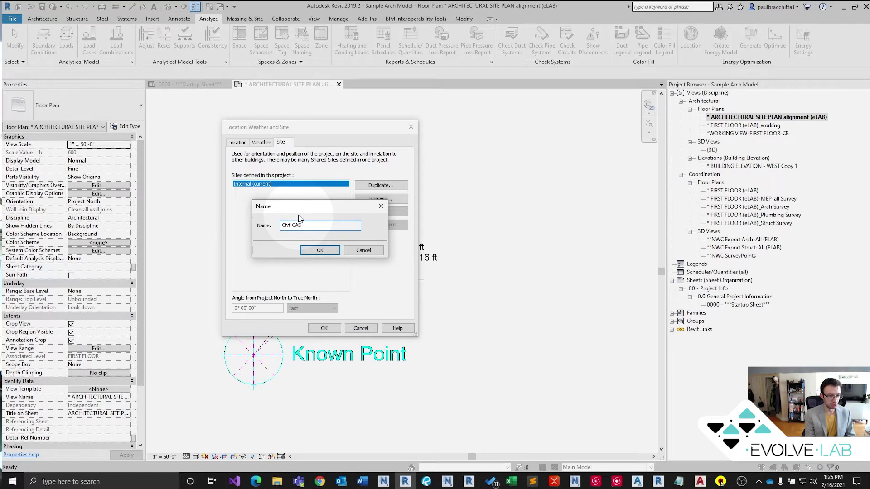
left_click(319, 250)
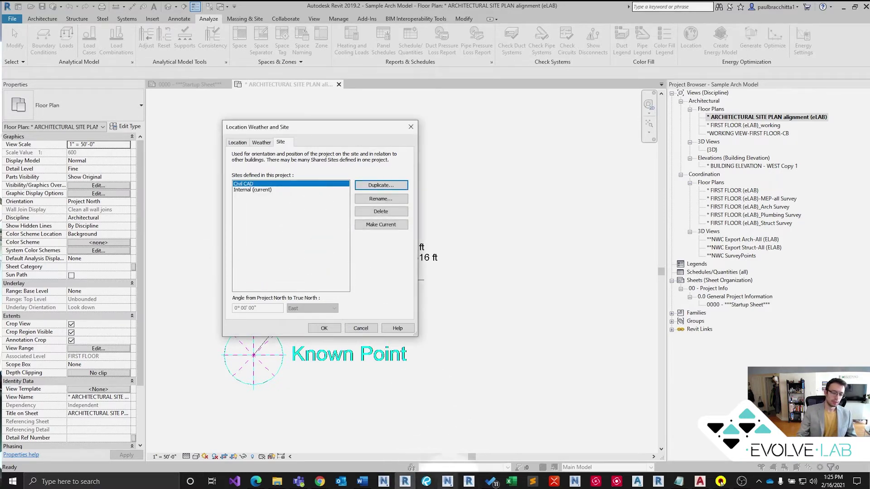
left_click(707, 484)
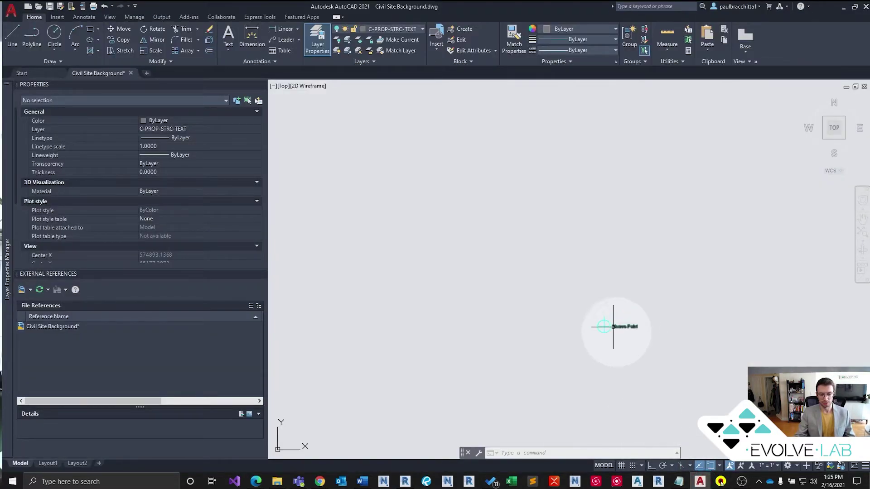
scroll(609, 326, "up", 3)
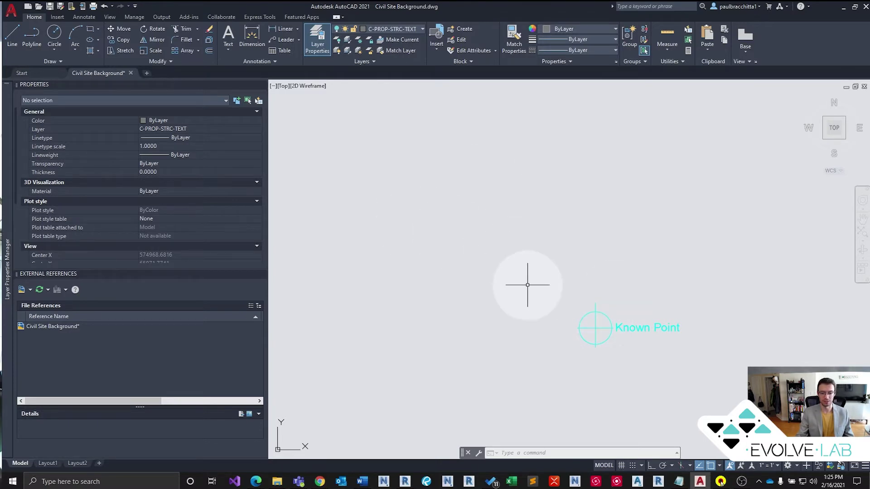
left_click(843, 8)
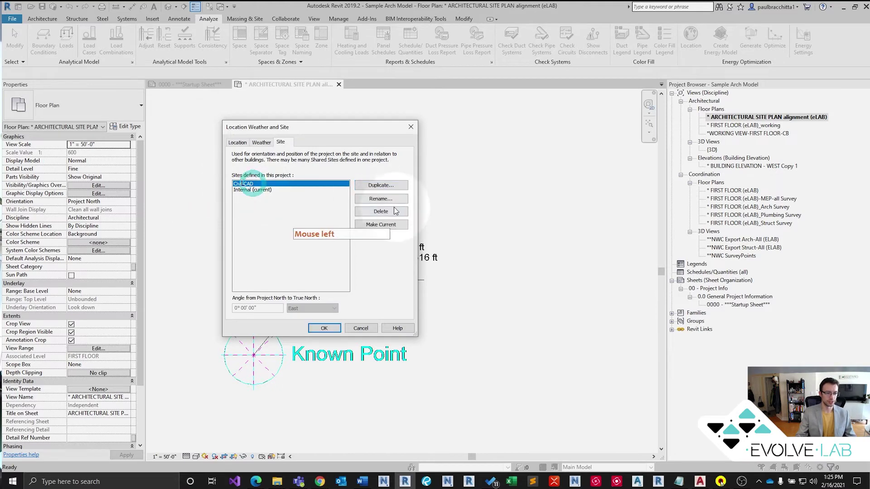
left_click(381, 224)
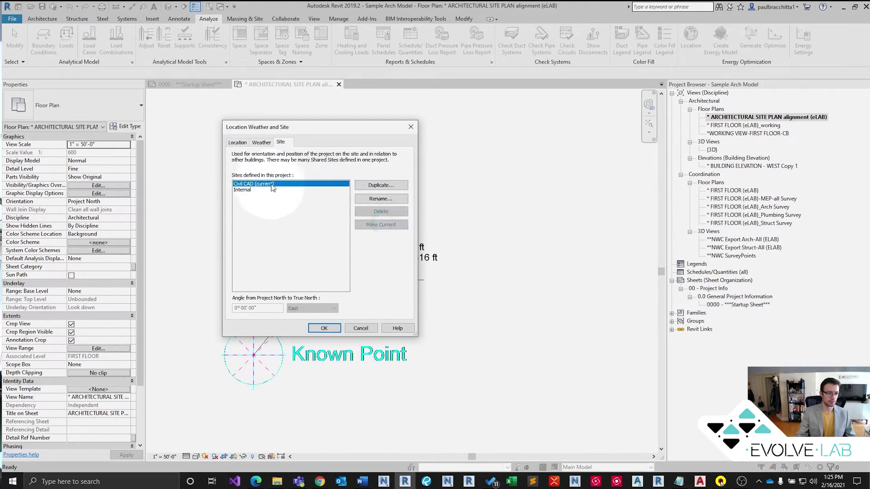
left_click(319, 328)
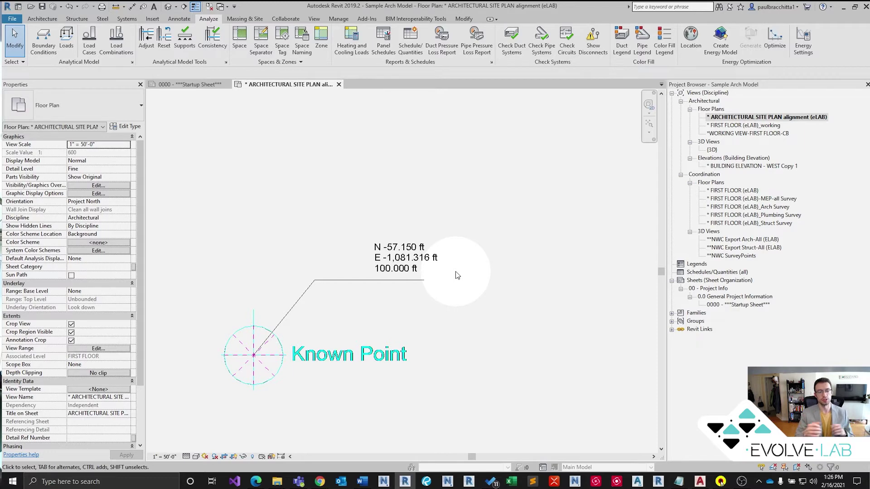
Specify Coordinates at Point on the Known Point, showing N/S -57' 1 51/64", E/W -1081' 3 51/64"
left_click(678, 481)
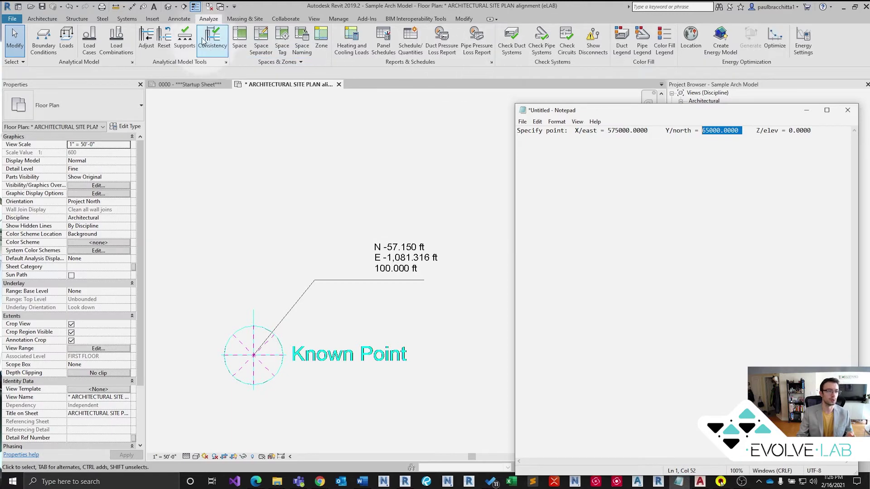
left_click(339, 19)
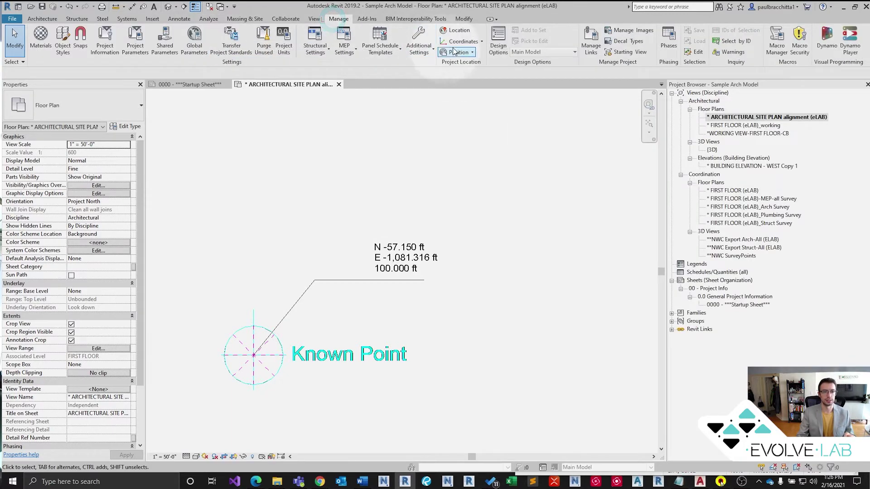
left_click(464, 42)
left_click(483, 90)
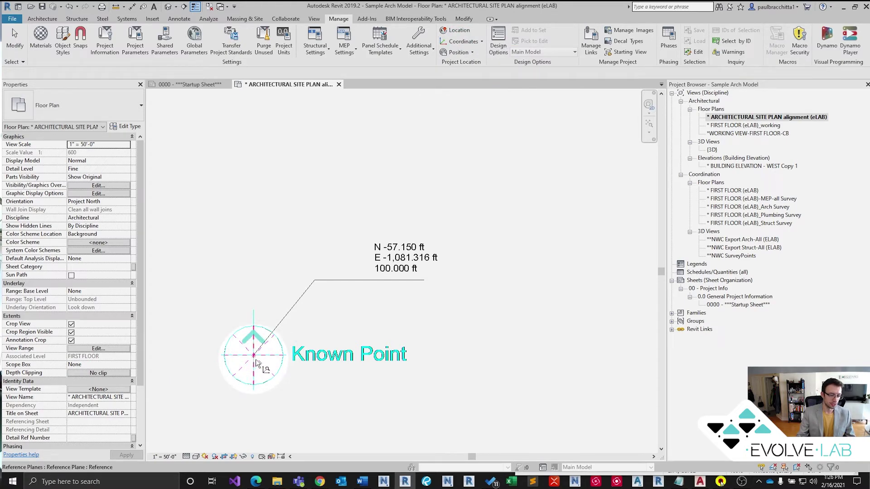
scroll(253, 351, "up", 1)
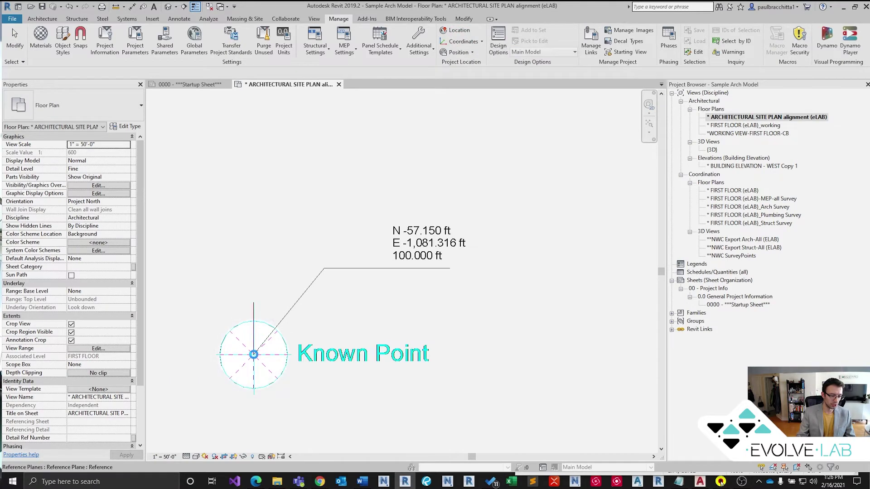
scroll(253, 354, "up", 1)
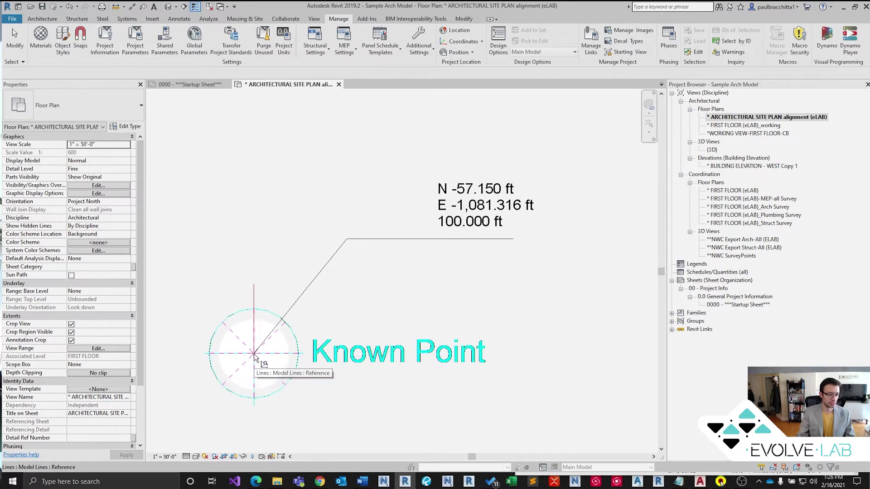
left_click(254, 354)
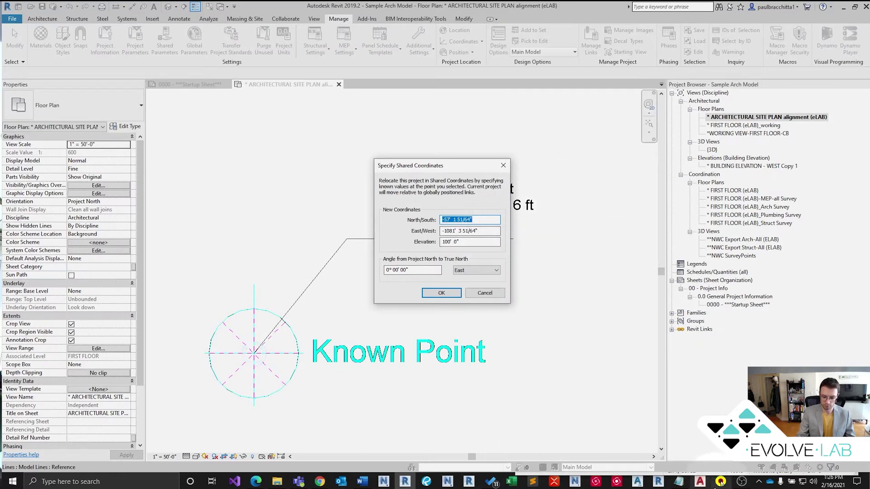
Copy the X/east value from Notepad and paste 575000 into East/West
left_click(678, 481)
left_click_drag(649, 131, 608, 131)
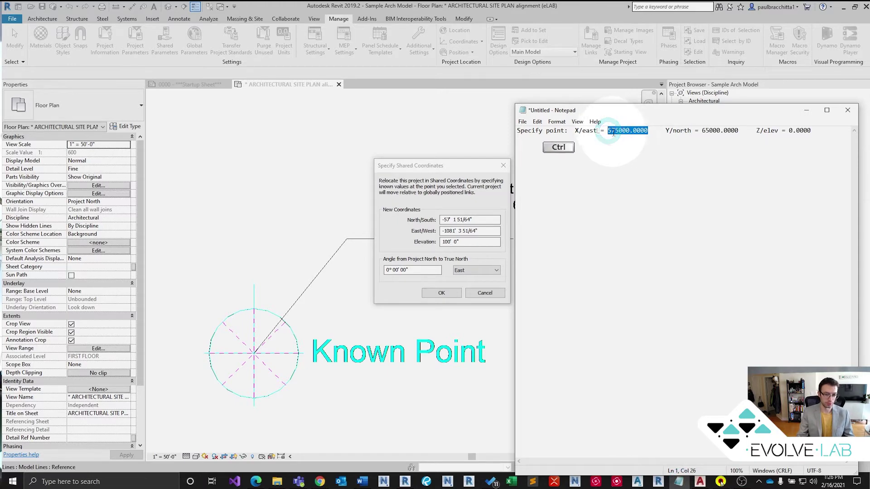
key("ctrl+c")
double_click(466, 230)
key("ctrl+v")
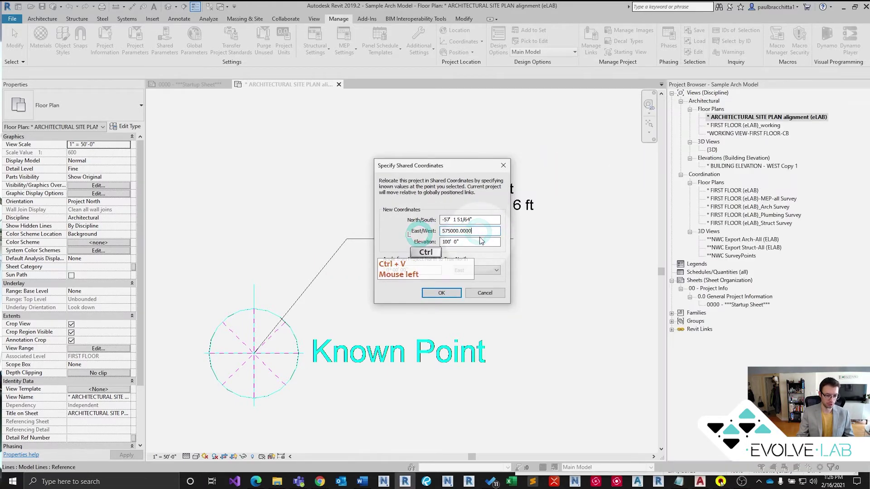
Copy the Y/north value from Notepad and paste 65000 into North/South
left_click(678, 481)
left_click_drag(739, 131, 704, 134)
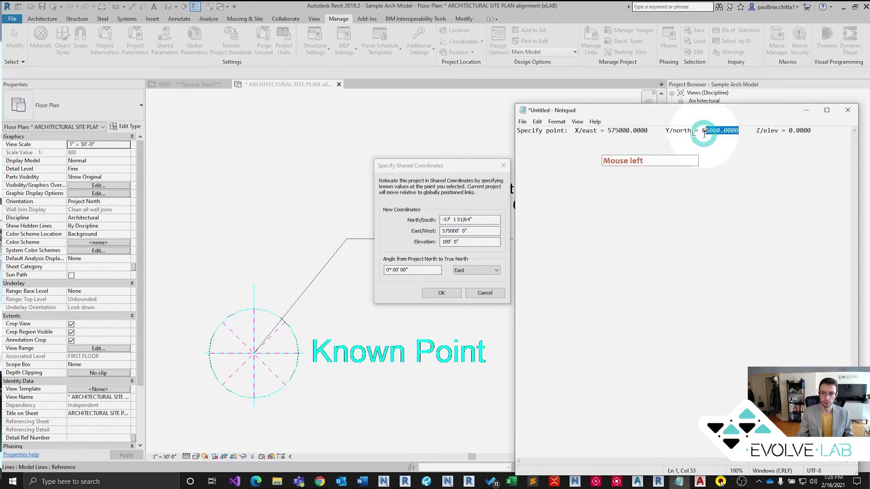
key("ctrl+c")
double_click(484, 221)
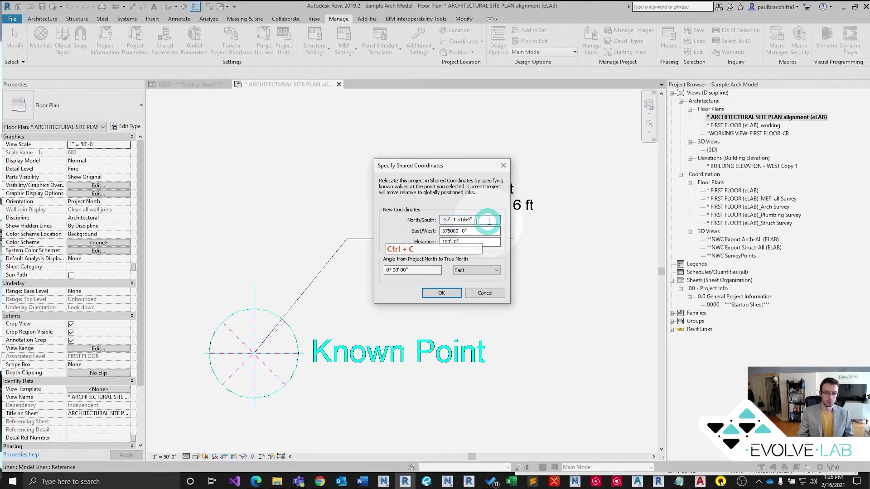
key("ctrl+v")
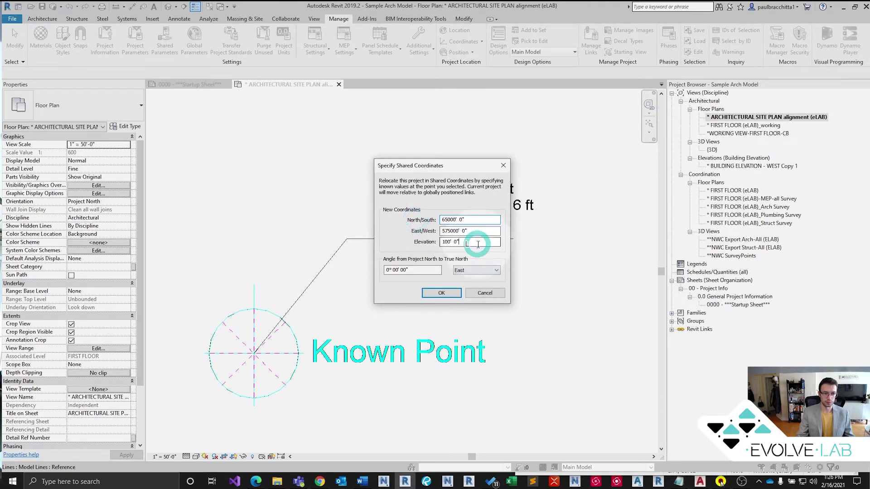
left_click(473, 242)
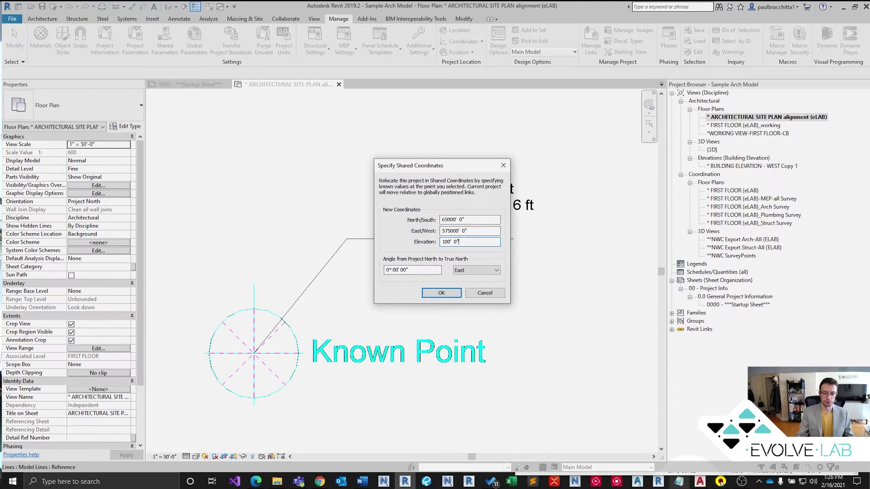
Check the east value's decimals and confirm, so the Known Point reads N 65,000, E 575,000
left_click(678, 482)
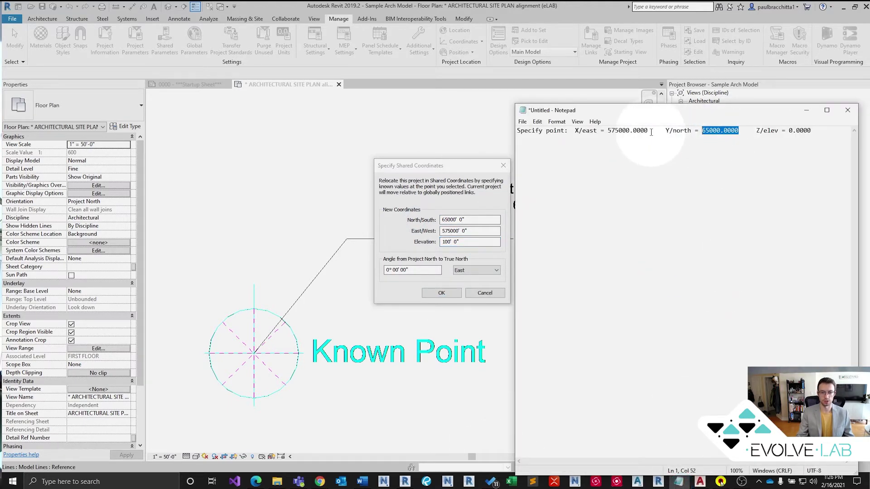
left_click_drag(649, 131, 633, 131)
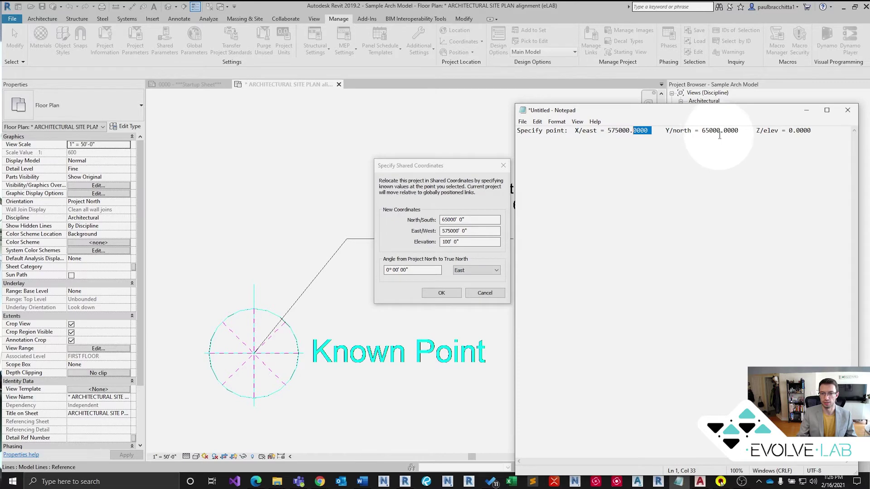
left_click(459, 172)
left_click(446, 294)
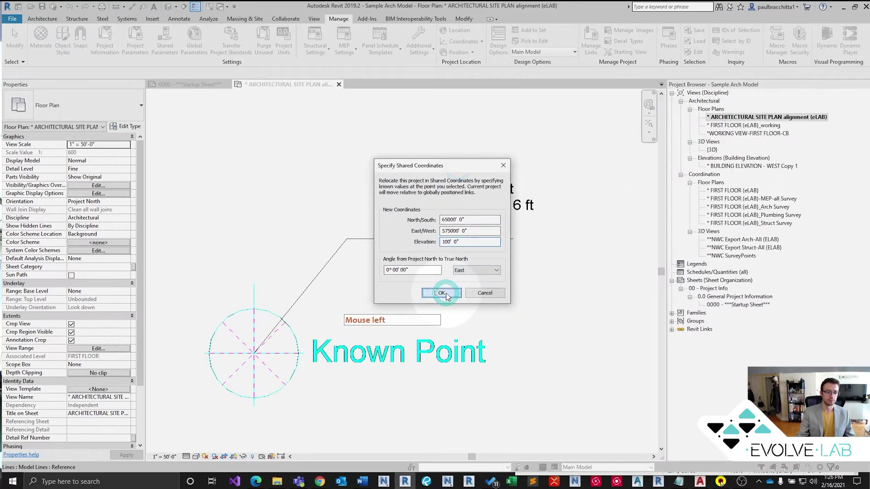
left_click(467, 241)
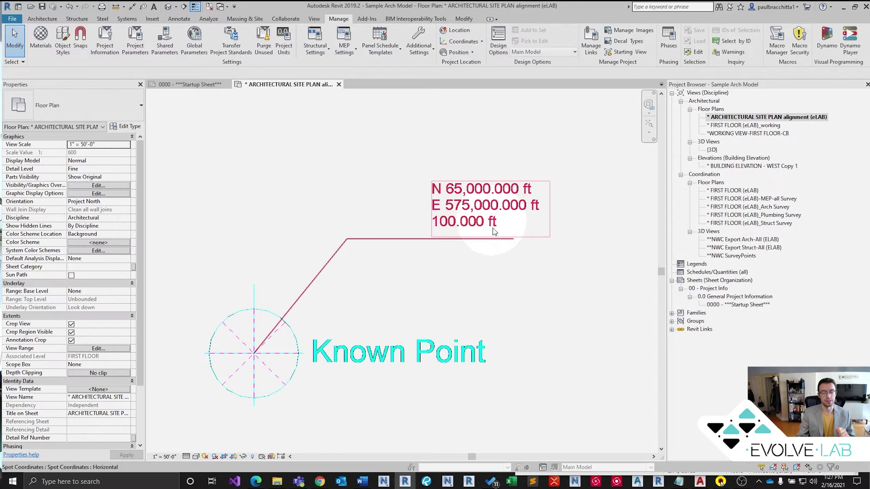
Zoom out and pan the site plan around the Known Point at N 65,000 ft, E 575,000 ft
scroll(494, 231, "down", 1)
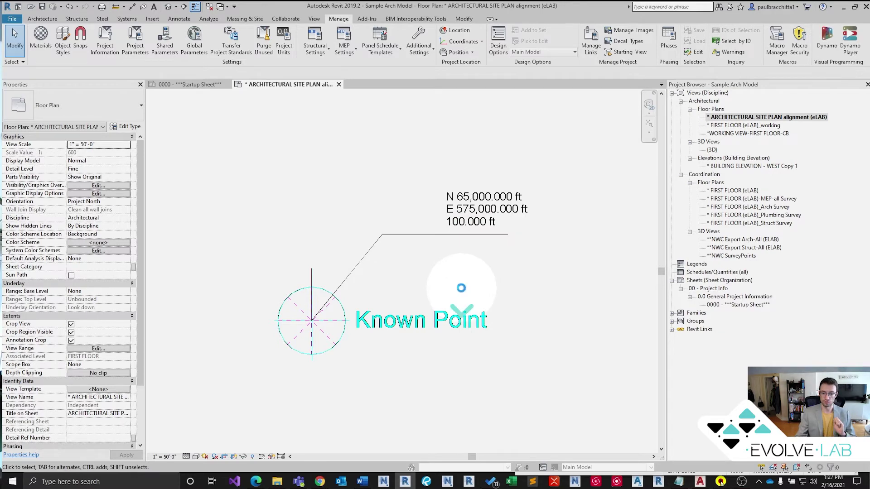
scroll(461, 288, "down", 2)
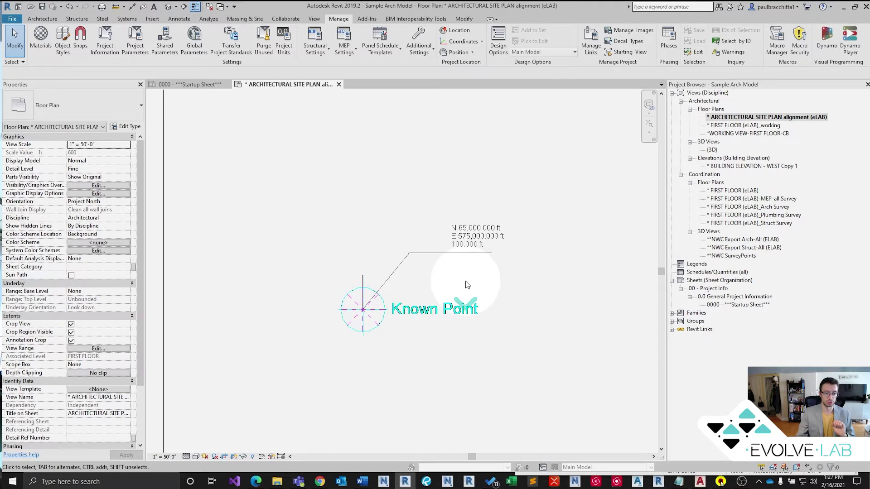
middle_click(268, 260)
middle_click(273, 263)
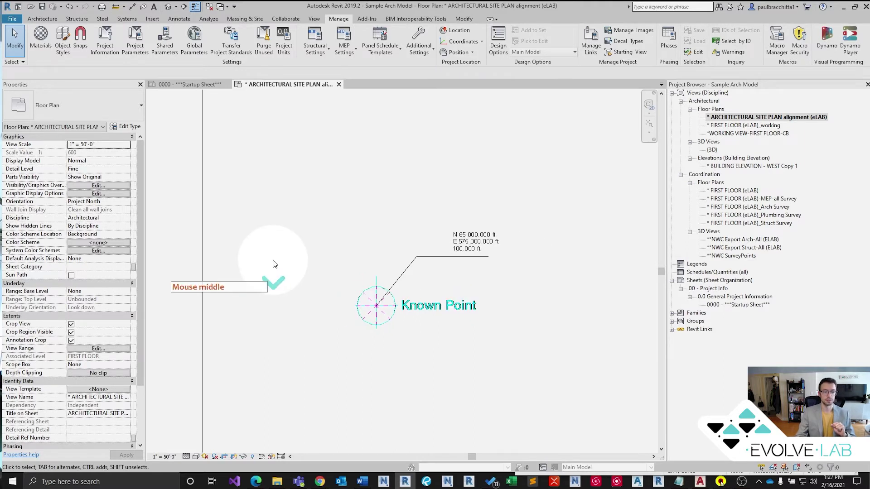
middle_click_drag(273, 264, 324, 287)
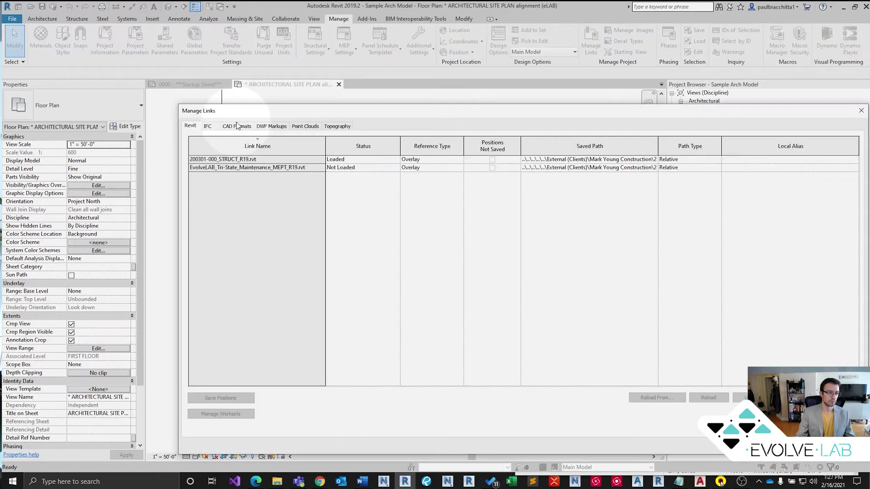
Unload the Civil Site Background.dwg CAD link and zoom out to show the whole site plan
left_click(236, 126)
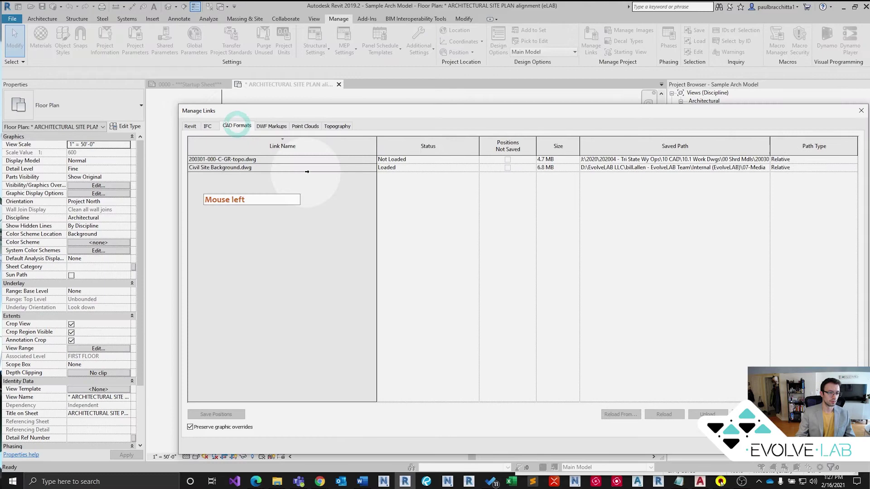
left_click(329, 167)
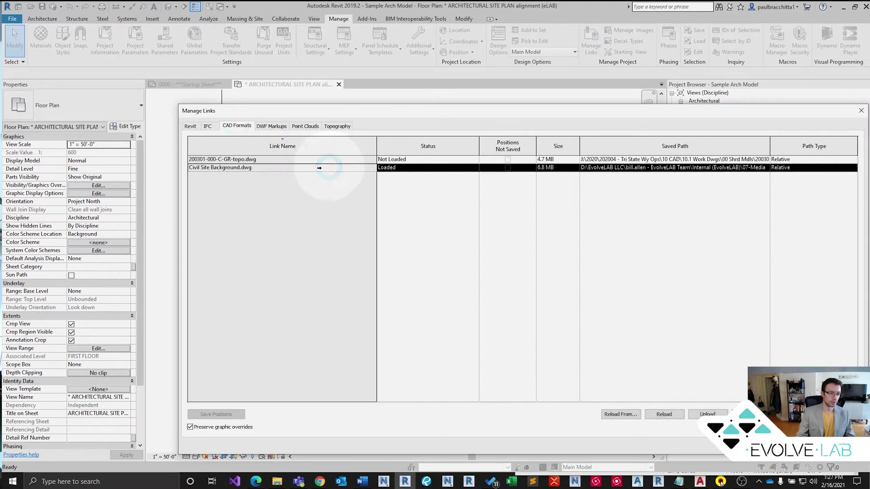
left_click(707, 413)
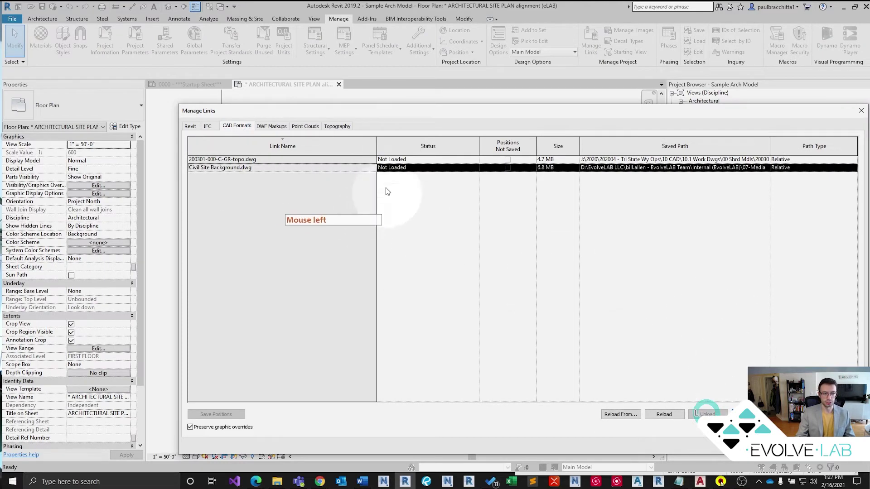
left_click(720, 451)
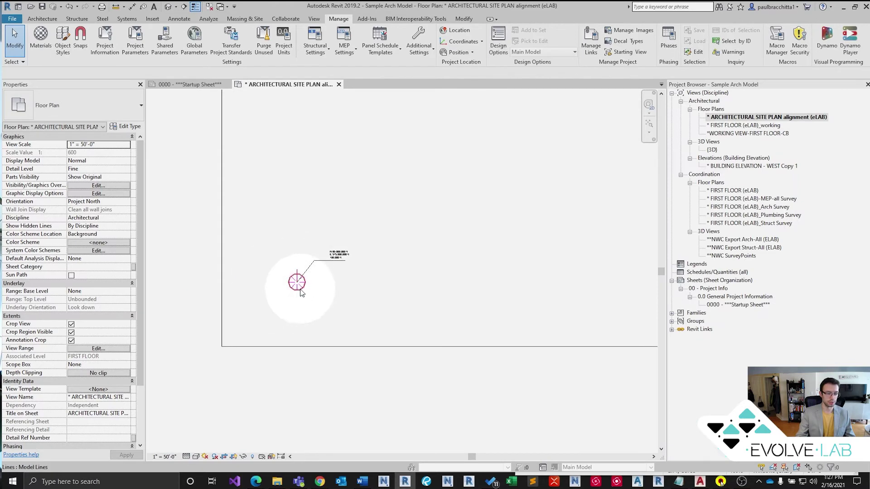
scroll(301, 292, "down", 3)
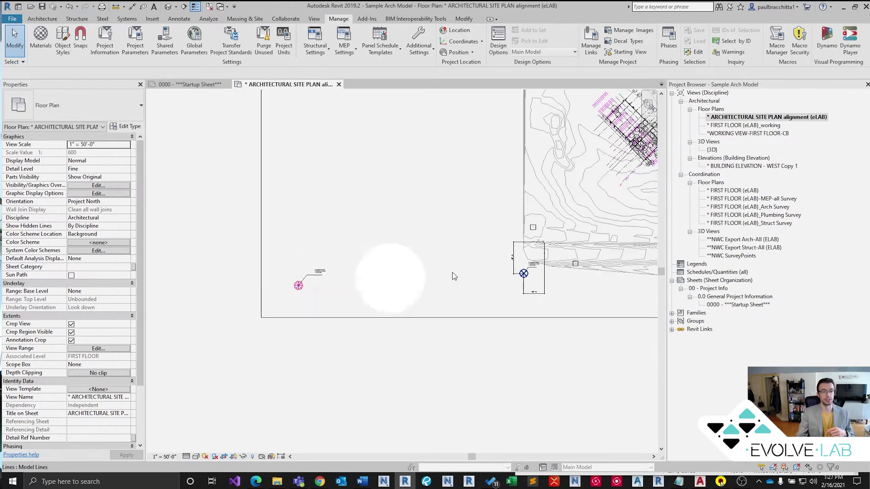
middle_click_drag(298, 288, 428, 305)
scroll(338, 338, "down", 2)
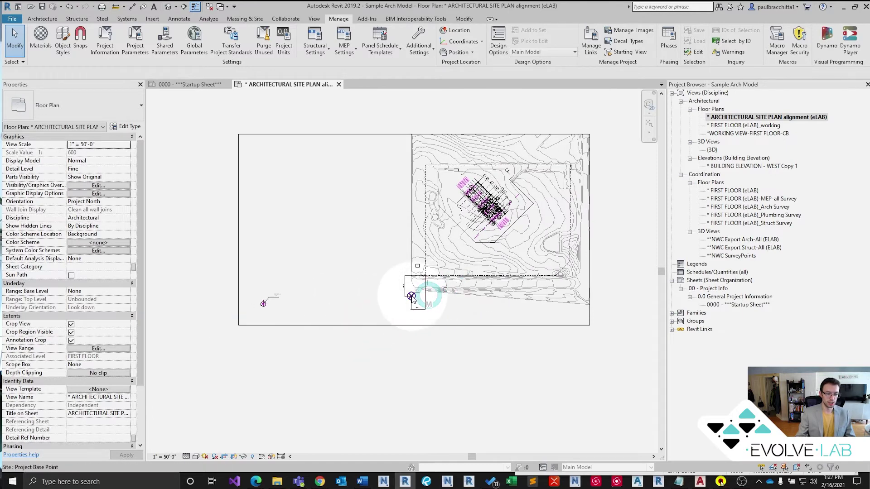
Select the Project Base Point to inspect it while zooming, then deselect it
left_click(411, 298)
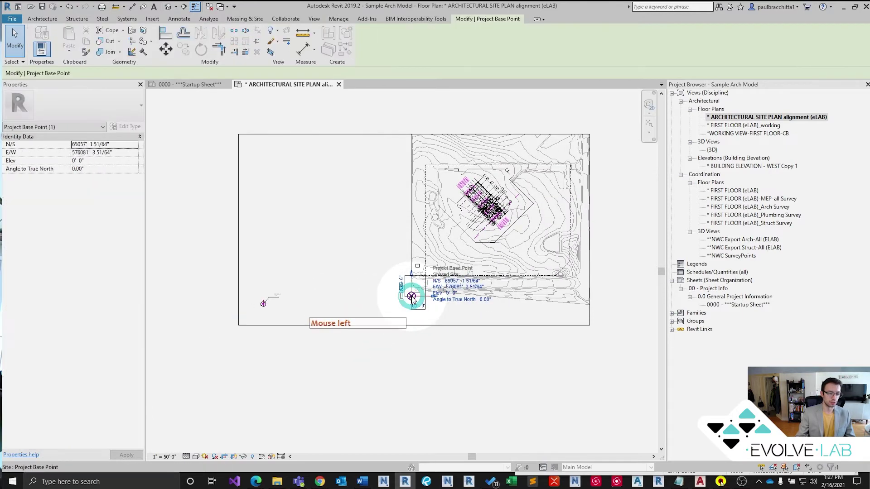
scroll(413, 301, "up", 2)
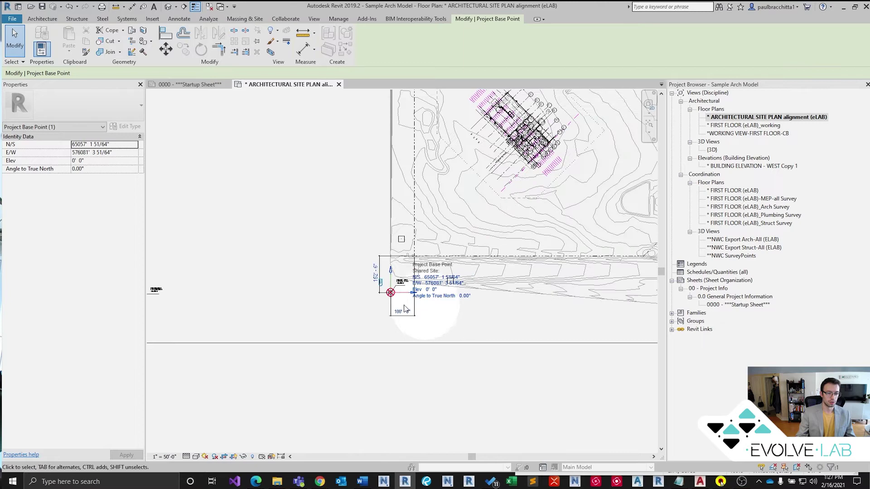
scroll(403, 300, "up", 2)
scroll(415, 285, "up", 1)
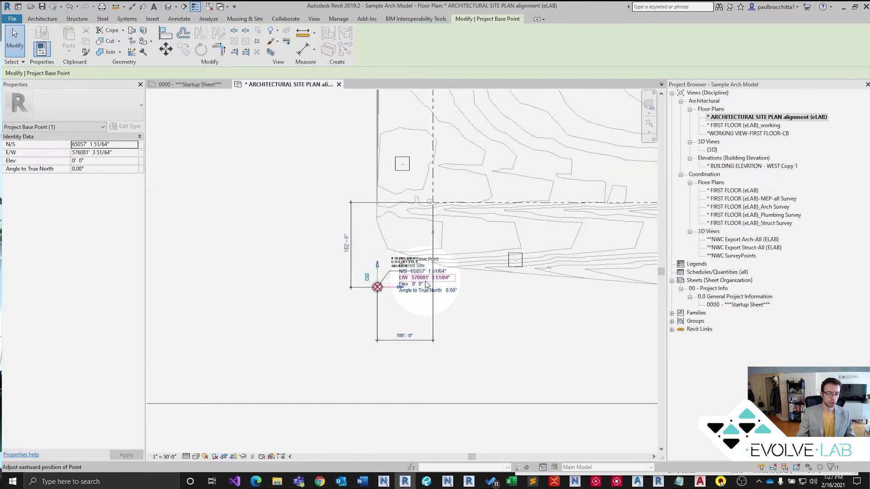
scroll(469, 317, "down", 3)
key("Escape")
scroll(449, 335, "down", 3)
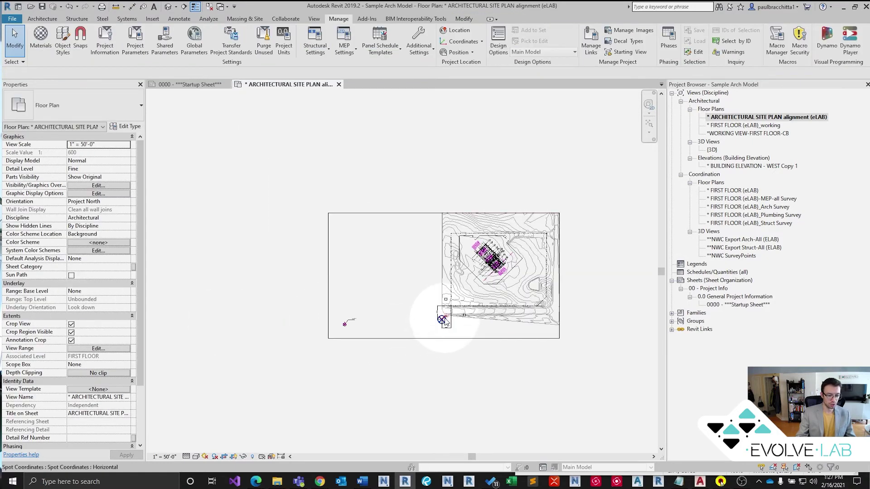
Turn off Crop View and select the survey point, reading N/S 0', E/W 0', Elev 0'
left_click(72, 324)
scroll(417, 361, "down", 3)
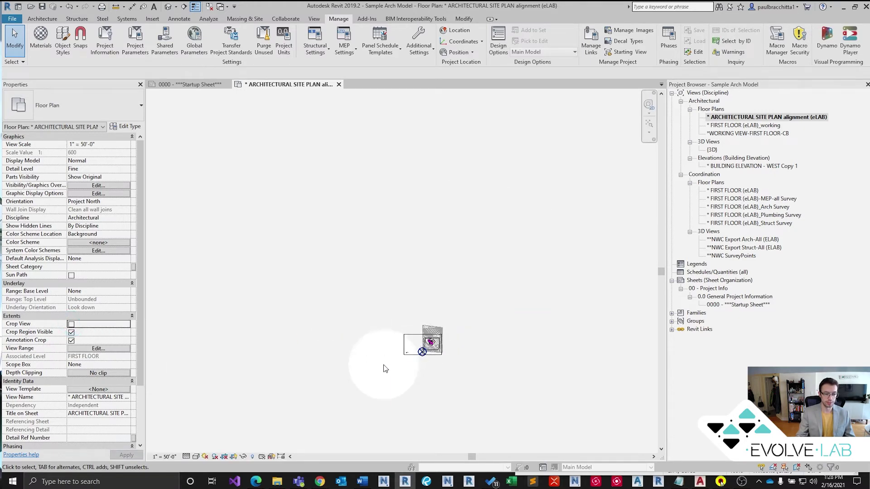
middle_click_drag(394, 358, 584, 144)
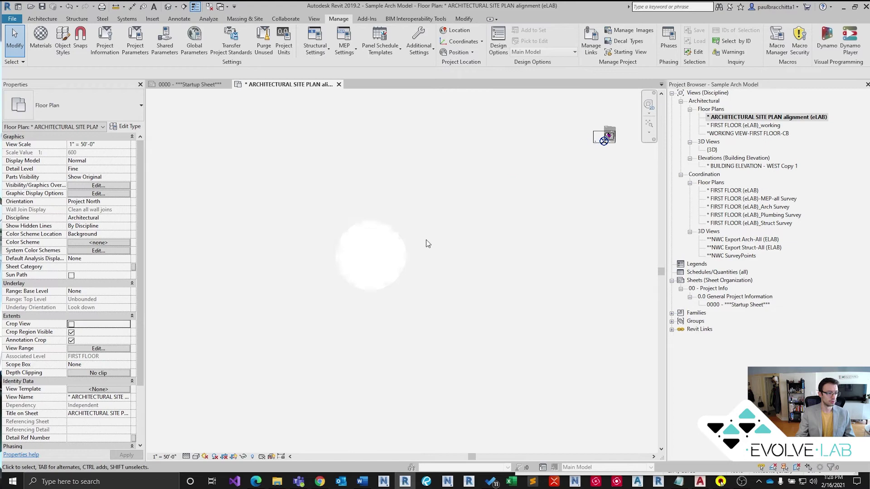
scroll(434, 240, "down", 4)
middle_click_drag(402, 288, 557, 232)
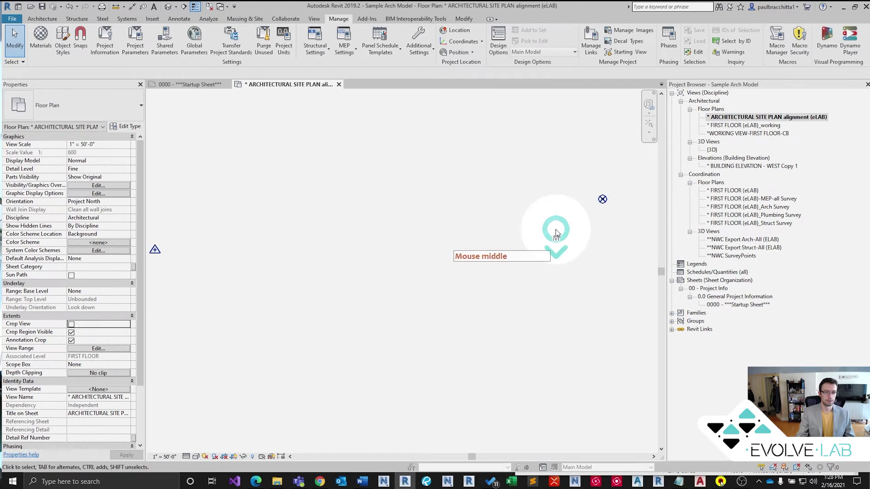
left_click(207, 247)
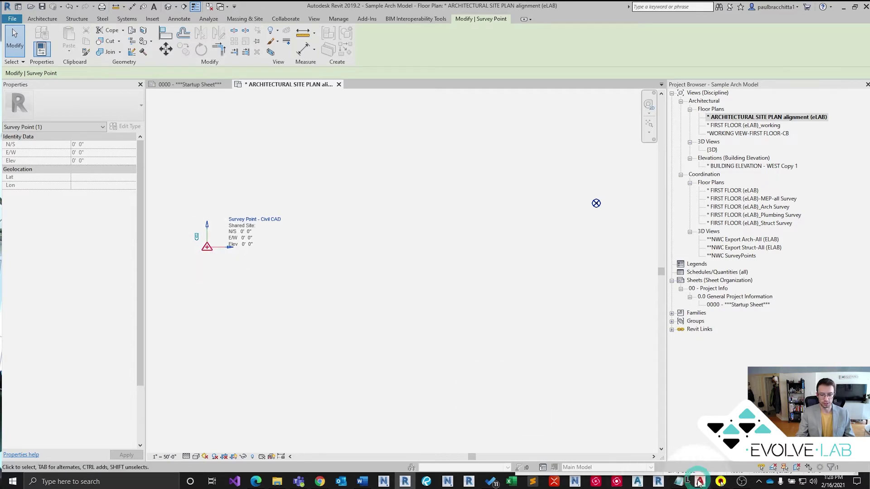
left_click(700, 481)
scroll(451, 291, "down", 4)
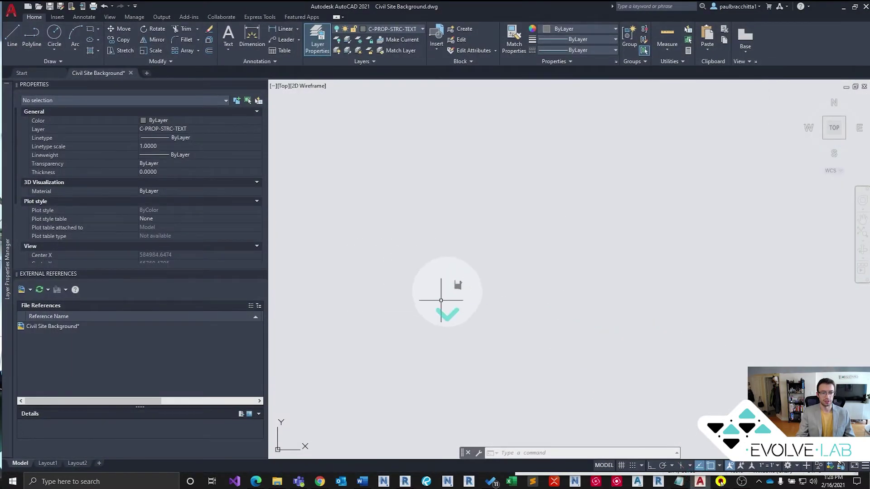
middle_click_drag(450, 291, 657, 281)
middle_click(648, 285)
middle_click(647, 285)
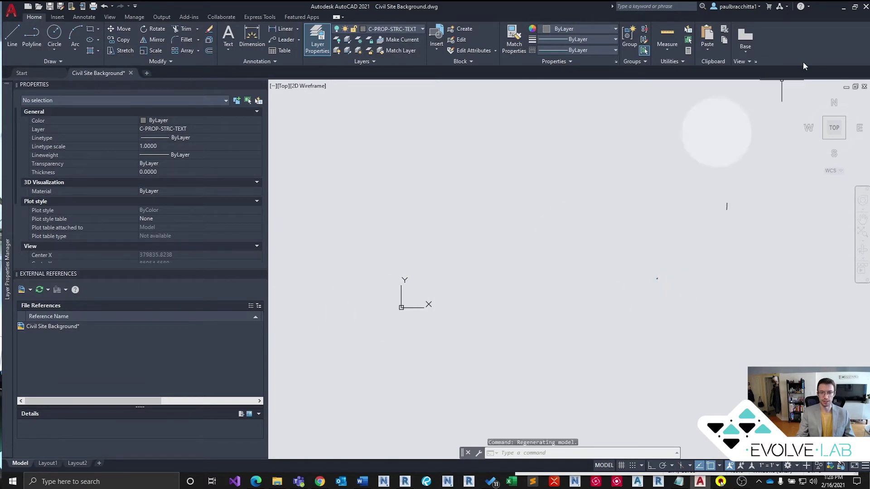
left_click(842, 8)
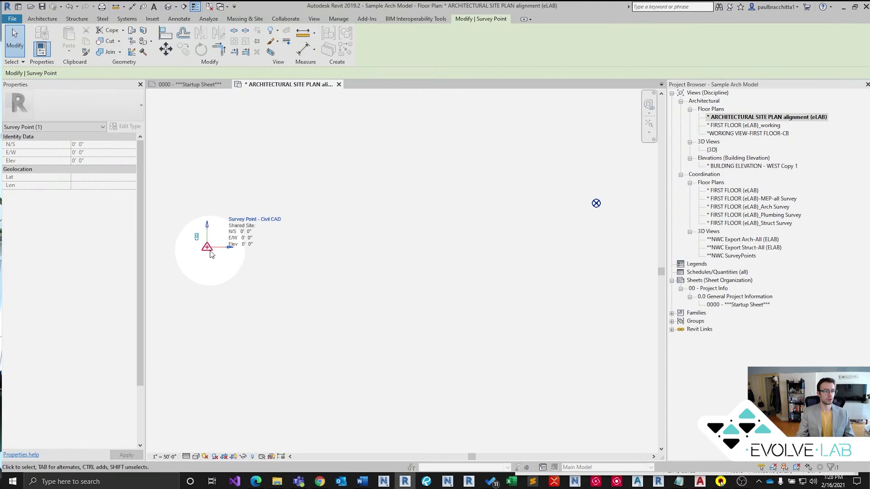
Turn Crop View back on for the site plan and zoom it to fit the window
key("Escape")
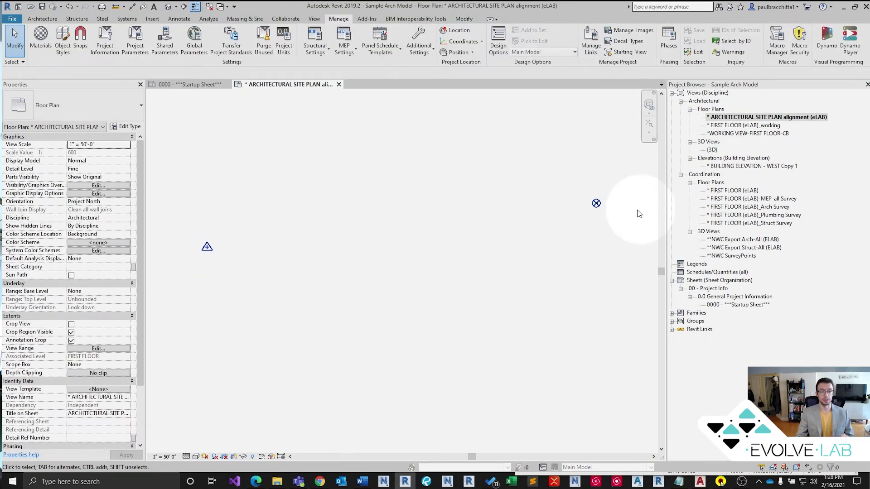
scroll(602, 213, "up", 3)
scroll(573, 194, "up", 1)
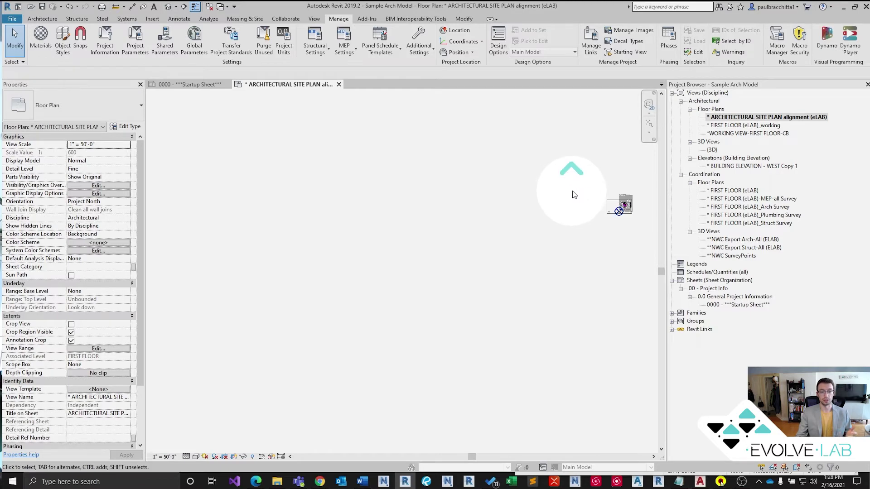
left_click(72, 324)
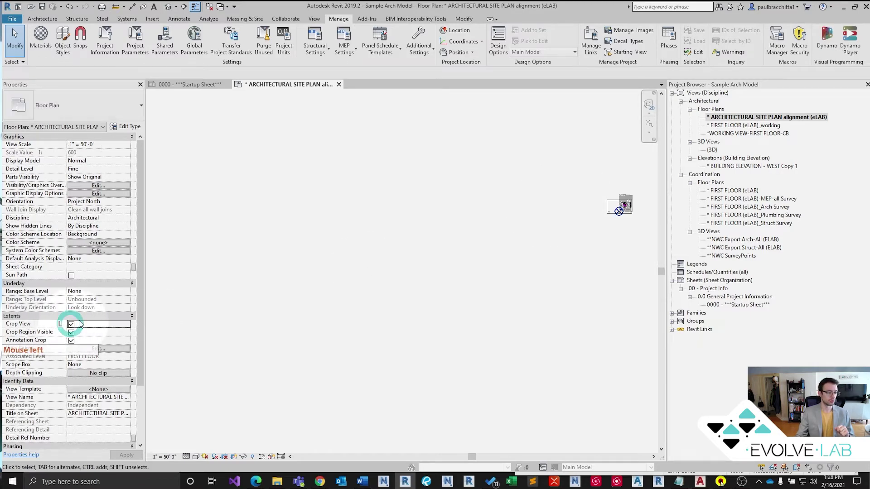
left_click(649, 124)
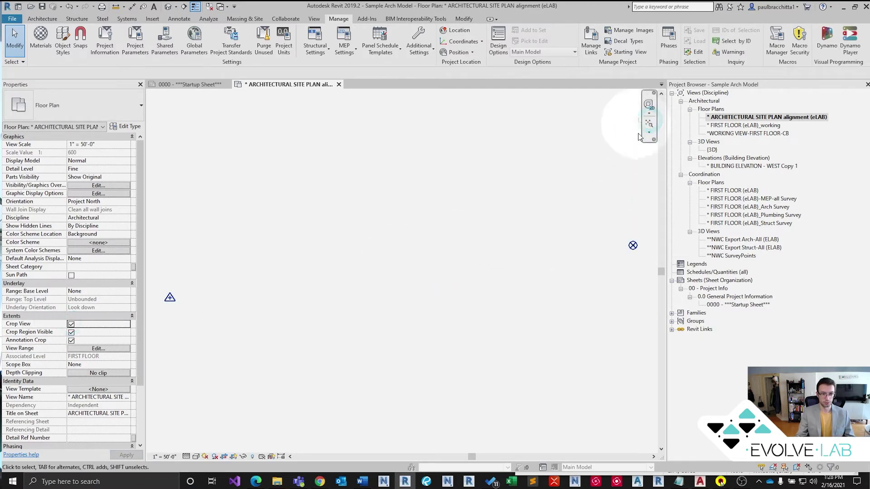
left_click(650, 125)
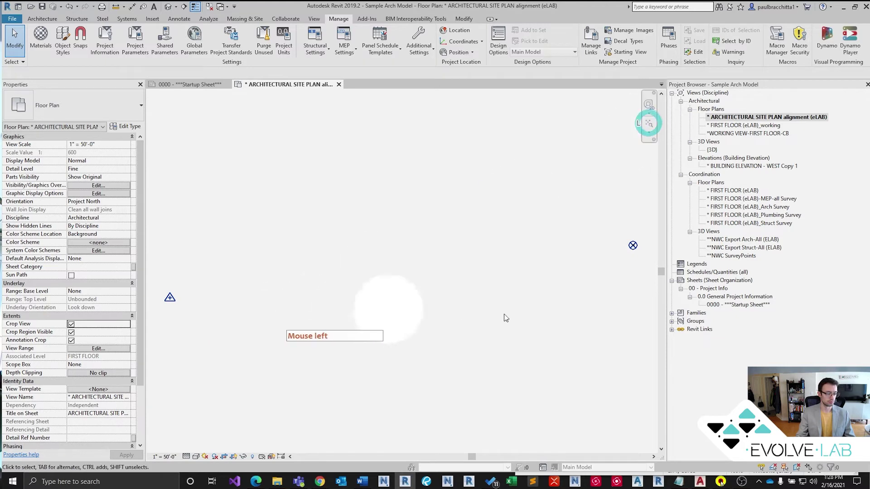
middle_click_drag(493, 330, 427, 301)
scroll(626, 249, "up", 1)
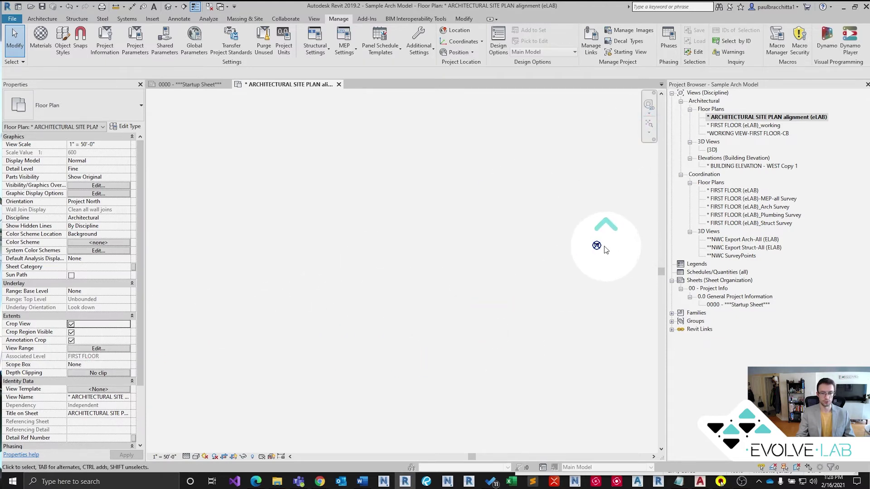
left_click(596, 246)
left_click(307, 256)
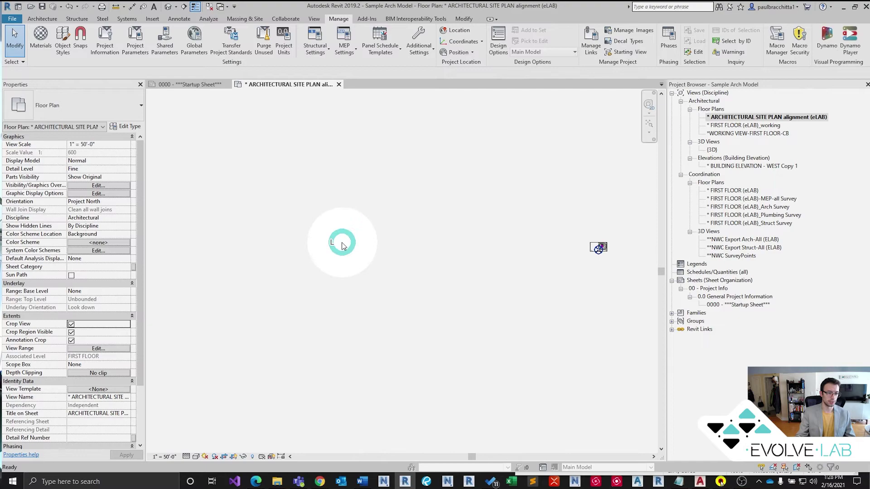
key("Escape")
key("Escape")
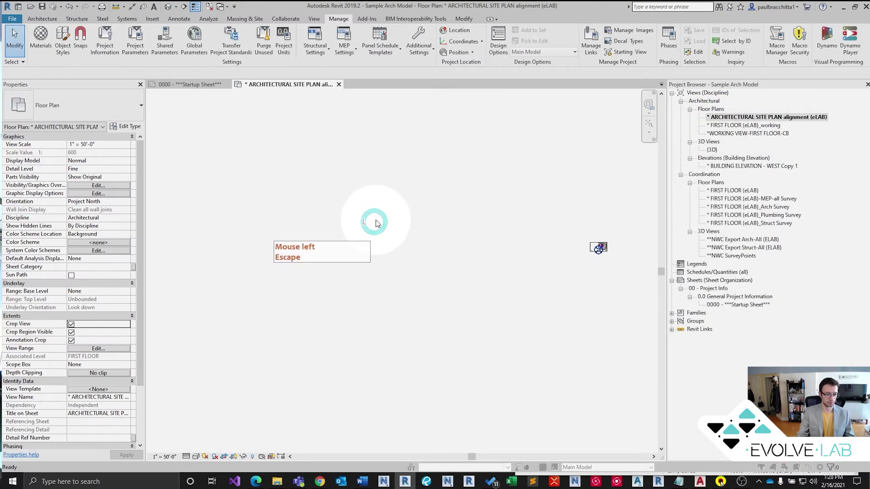
Hide the Site > Survey Point subcategory via VG, then zoom the plan to fit
key("v")
key("g")
left_click(320, 283)
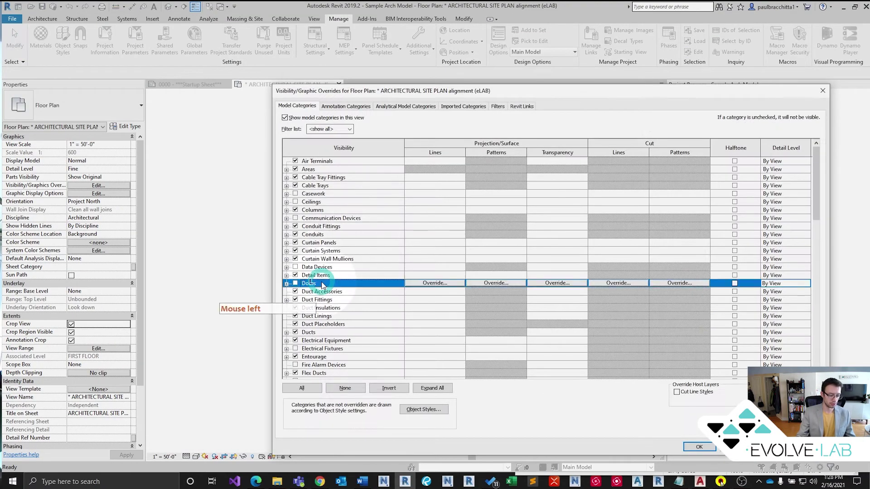
type("site")
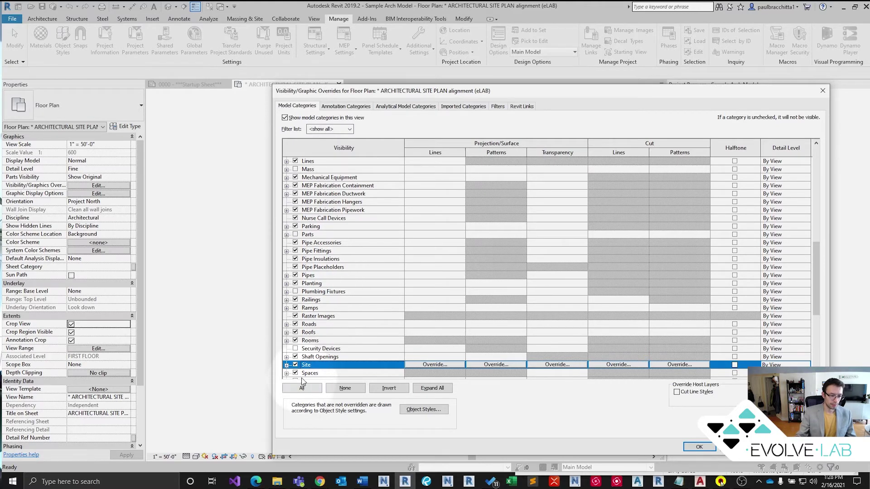
left_click(286, 364)
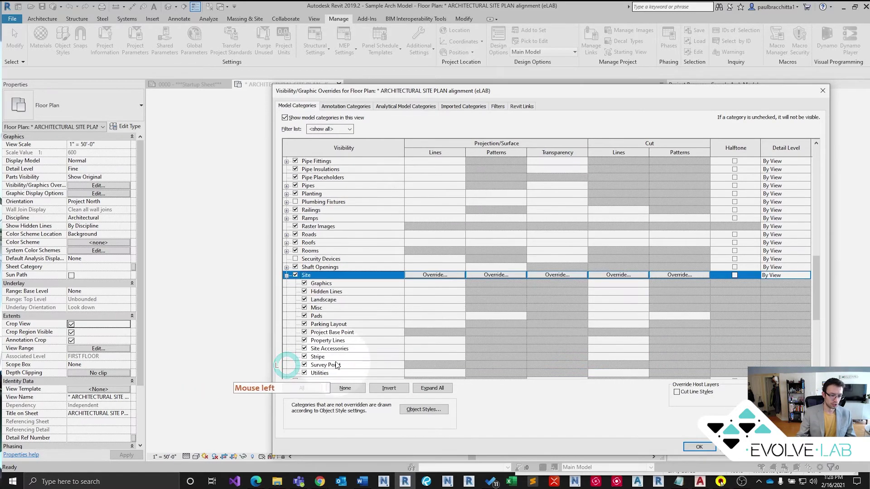
left_click(304, 364)
left_click(699, 447)
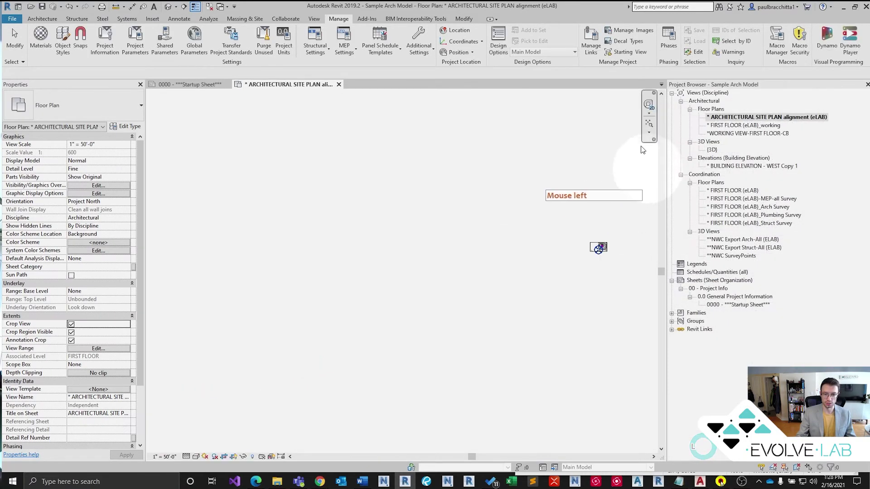
left_click(649, 122)
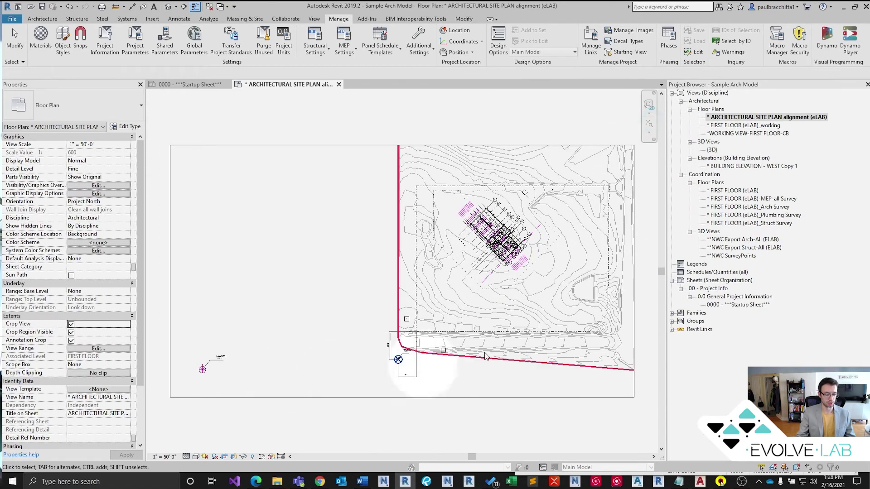
left_click(542, 413)
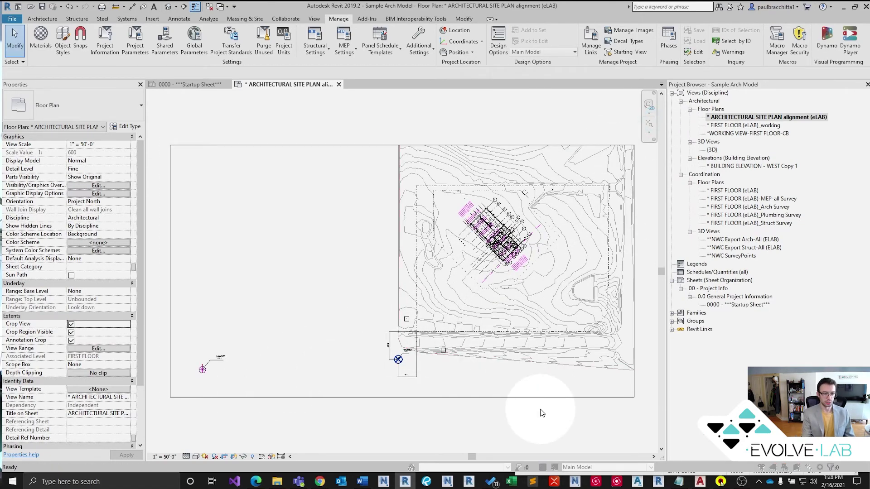
Link ASBUILT_survey.dwg with feet import units and Auto - By Shared Coordinates positioning
key("l")
key("l")
left_click_drag(240, 111, 179, 88)
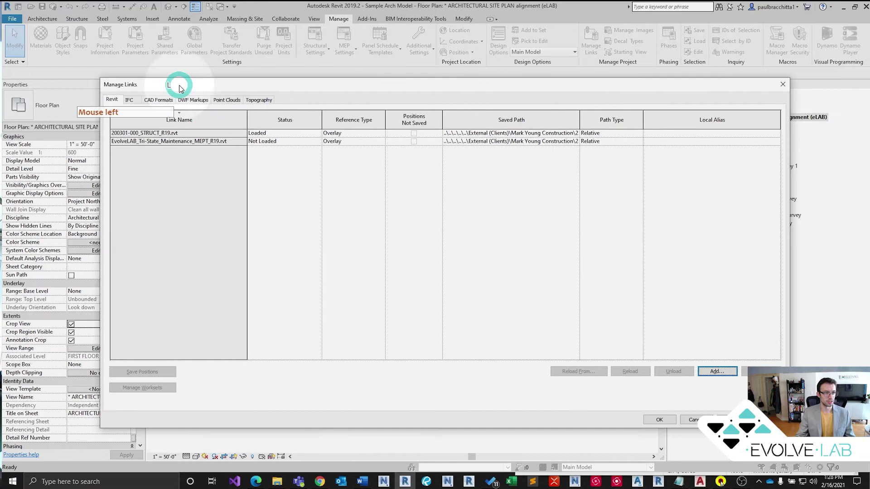
left_click(152, 102)
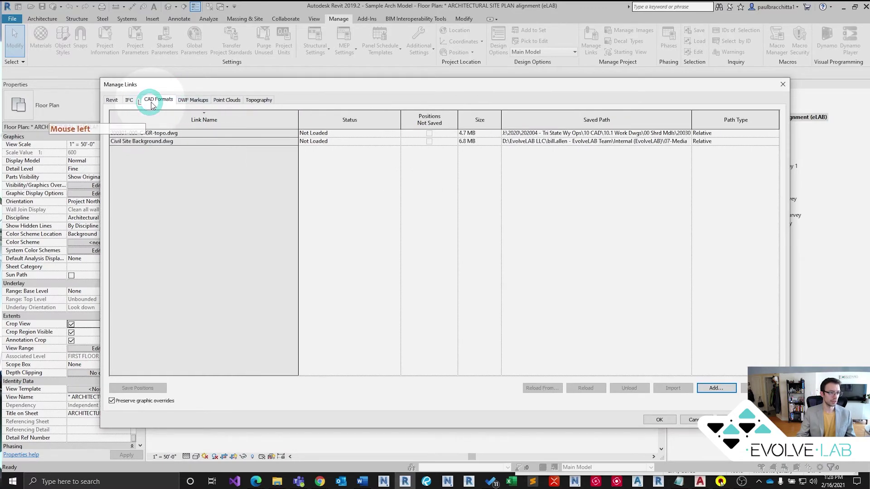
left_click(716, 388)
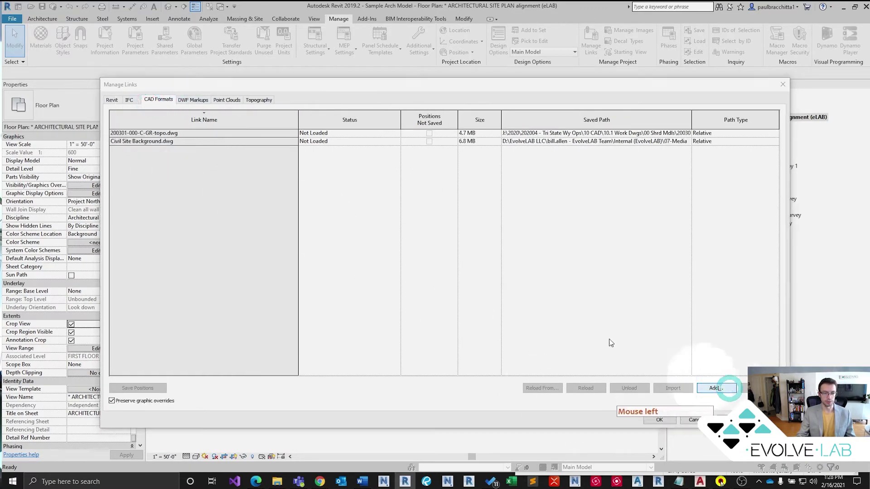
left_click(338, 155)
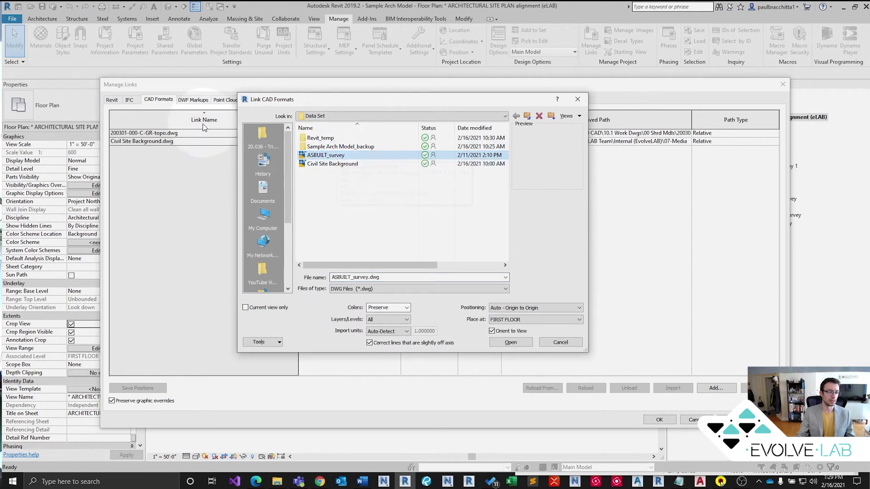
left_click(402, 331)
left_click(391, 349)
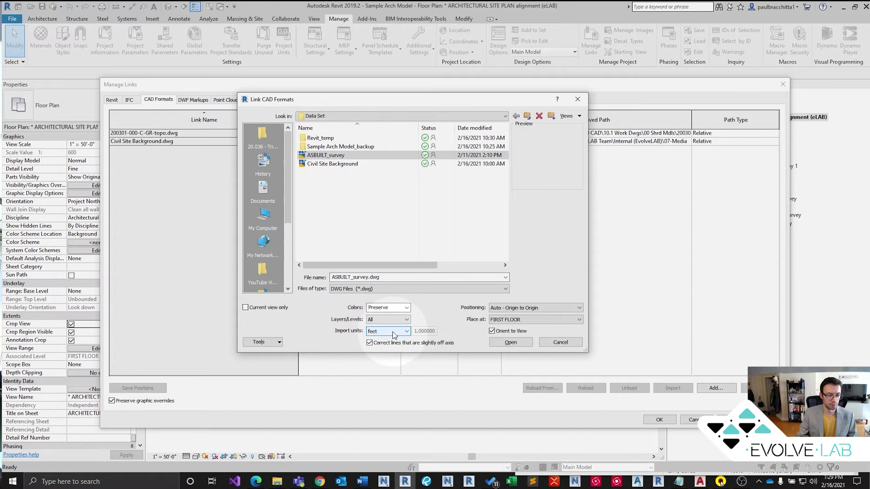
left_click(569, 307)
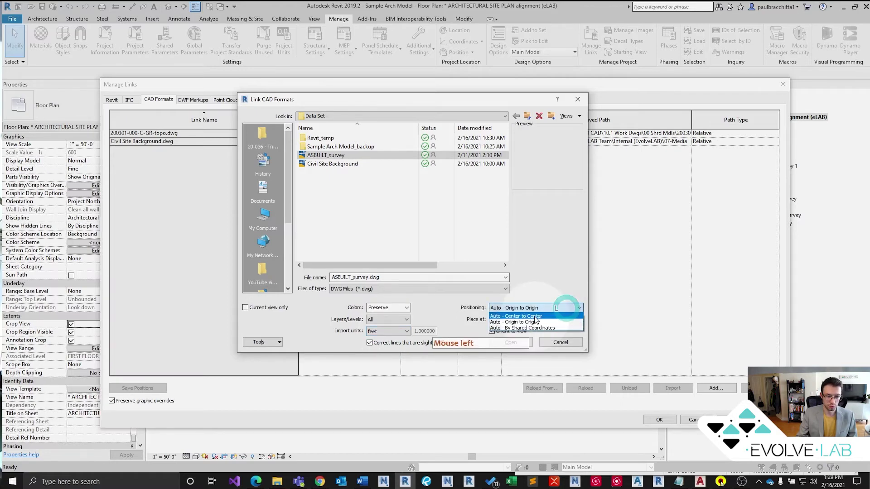
left_click(535, 328)
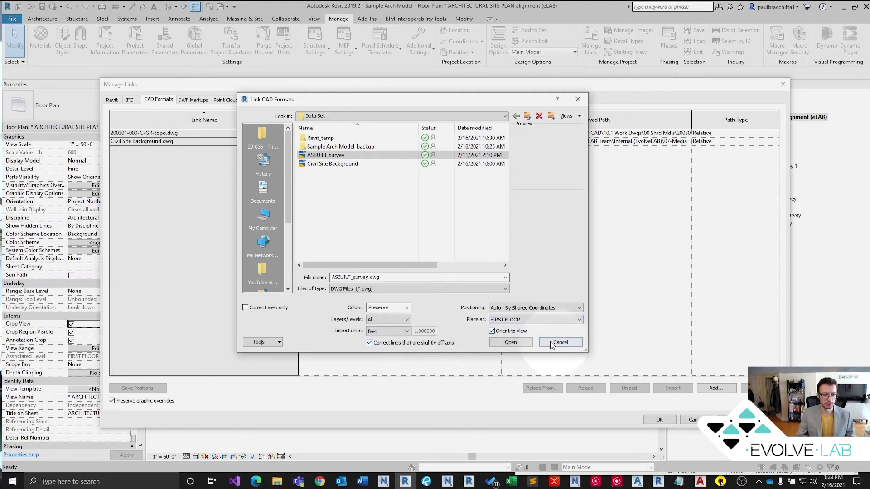
left_click(514, 341)
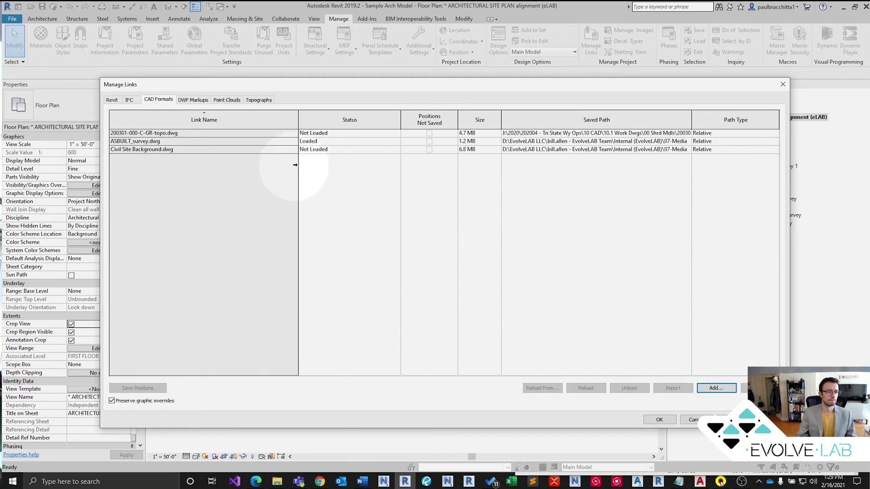
Close Manage Links and zoom in to inspect the linked ASBUILT_survey.dwg in the plan
left_click(660, 419)
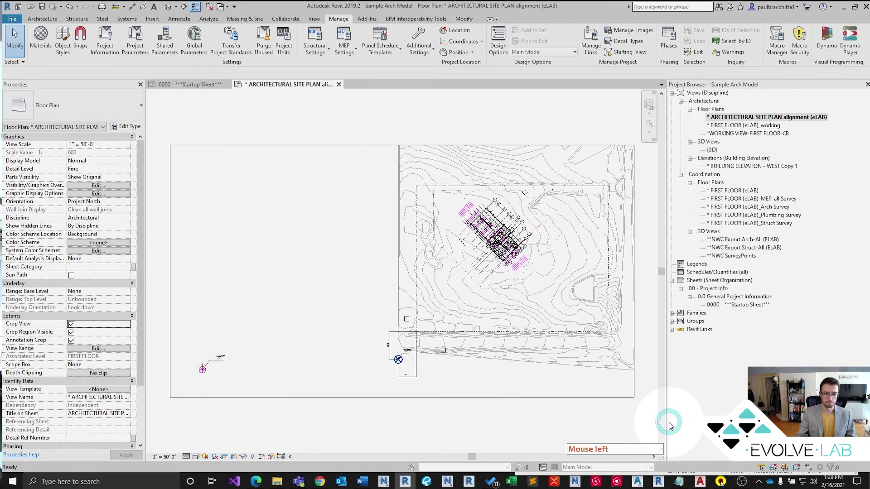
scroll(475, 233, "up", 5)
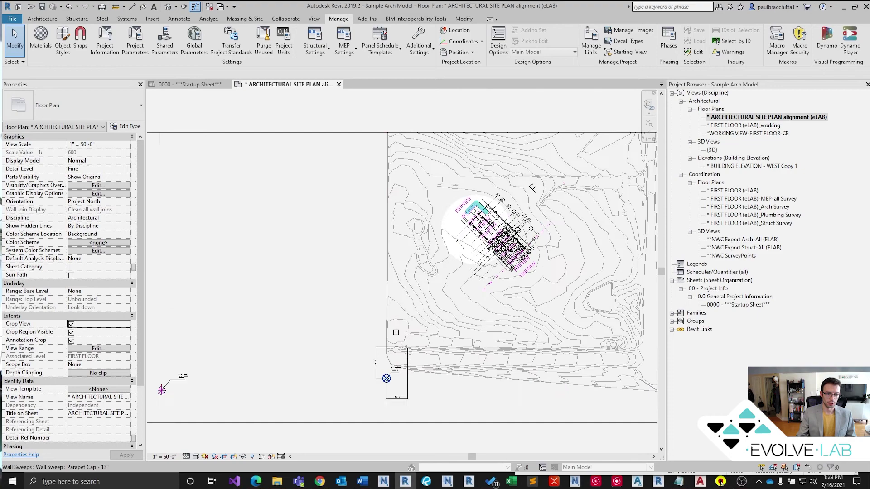
scroll(482, 235, "up", 6)
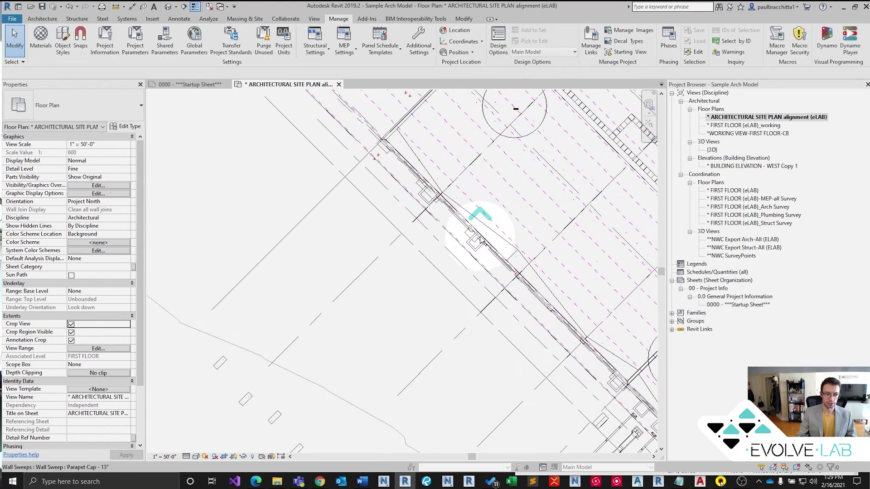
scroll(490, 259, "up", 5)
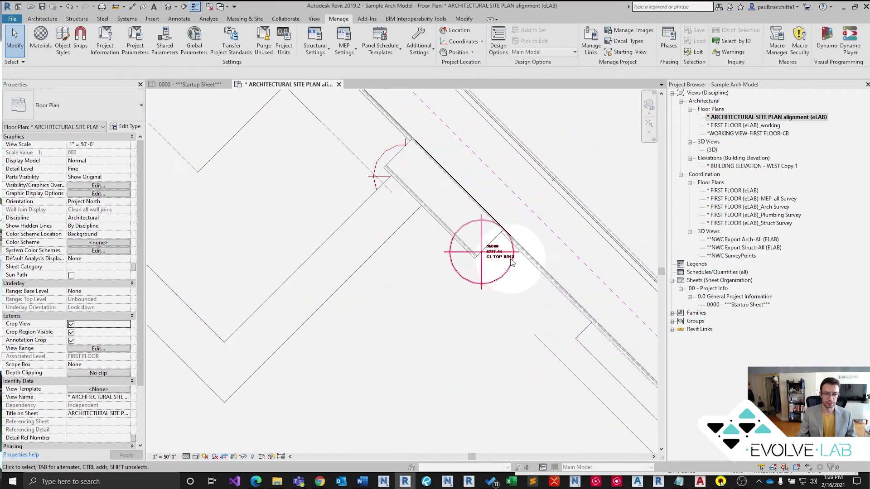
scroll(502, 256, "up", 4)
left_click(473, 256)
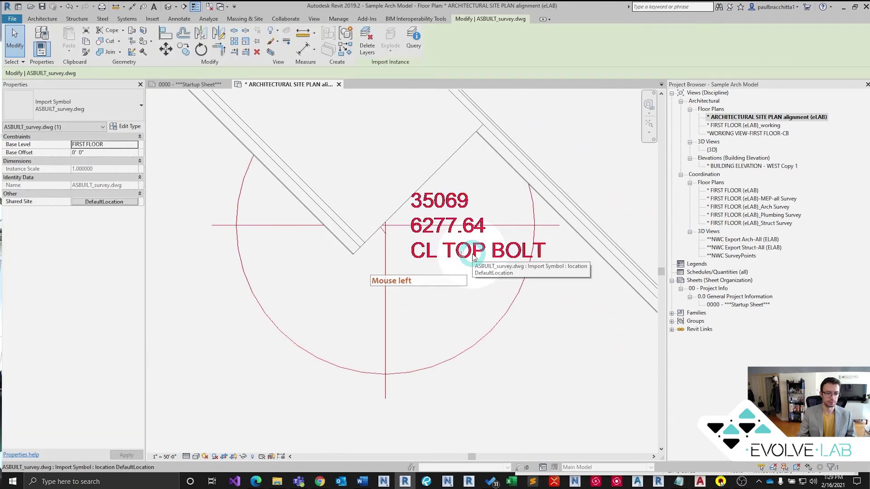
scroll(431, 252, "down", 2)
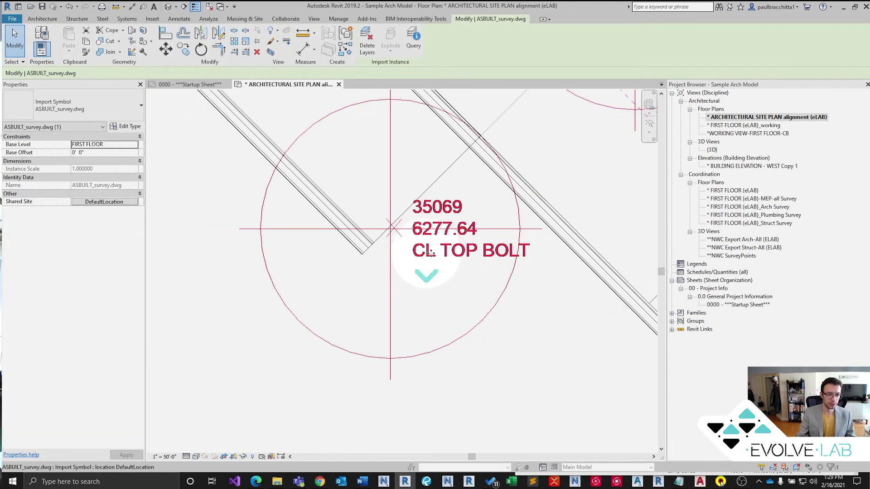
scroll(430, 253, "down", 2)
Select all SurveyPoint-Generic instances visible in the view and delete them
left_click(413, 278)
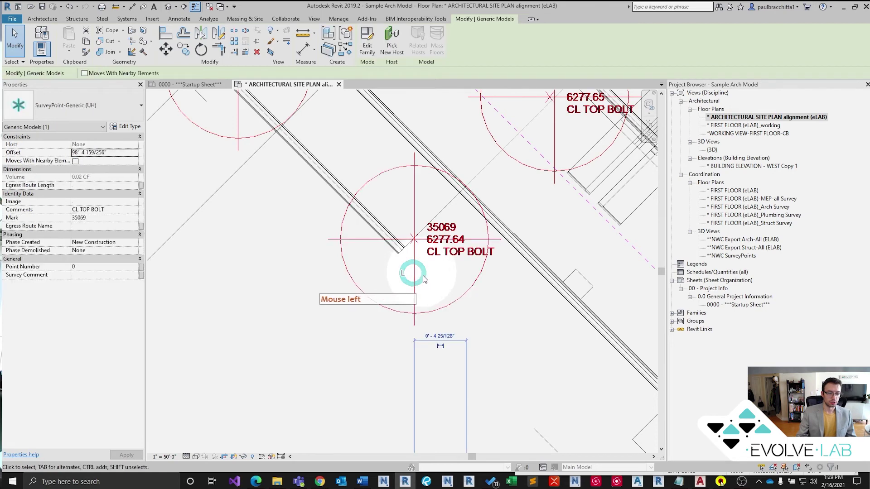
scroll(413, 281, "down", 2)
right_click(413, 287)
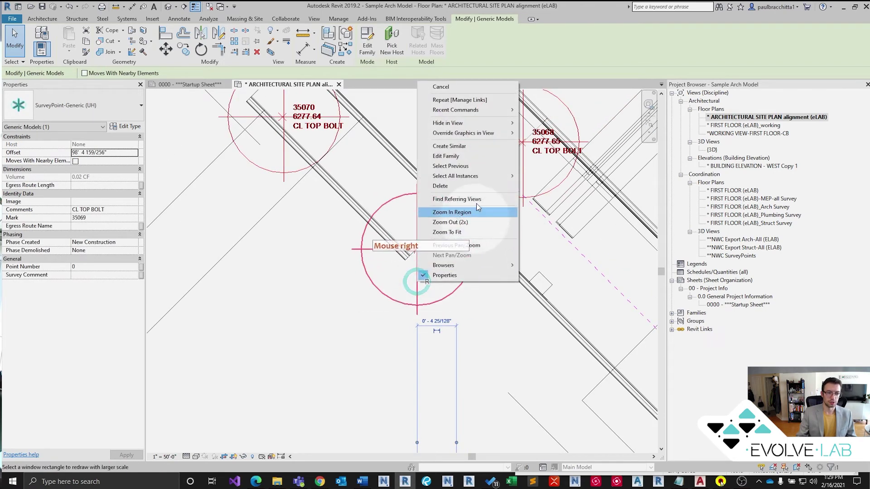
mouse_move(510, 180)
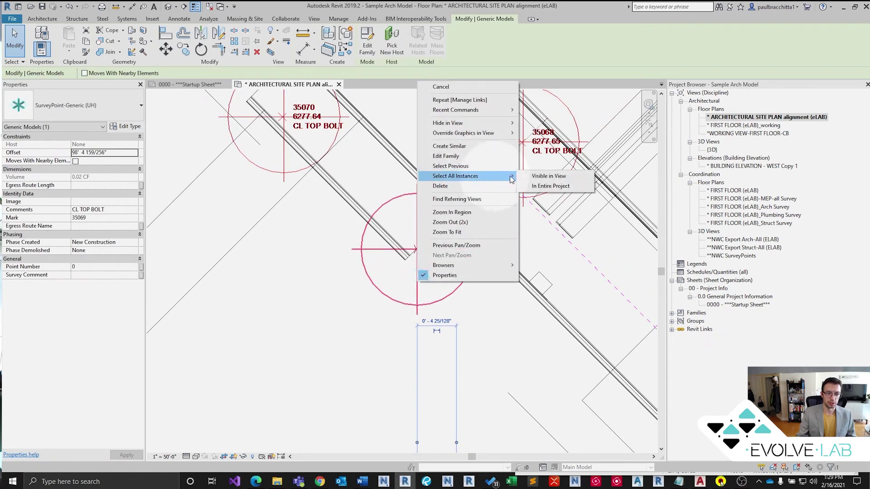
left_click(561, 177)
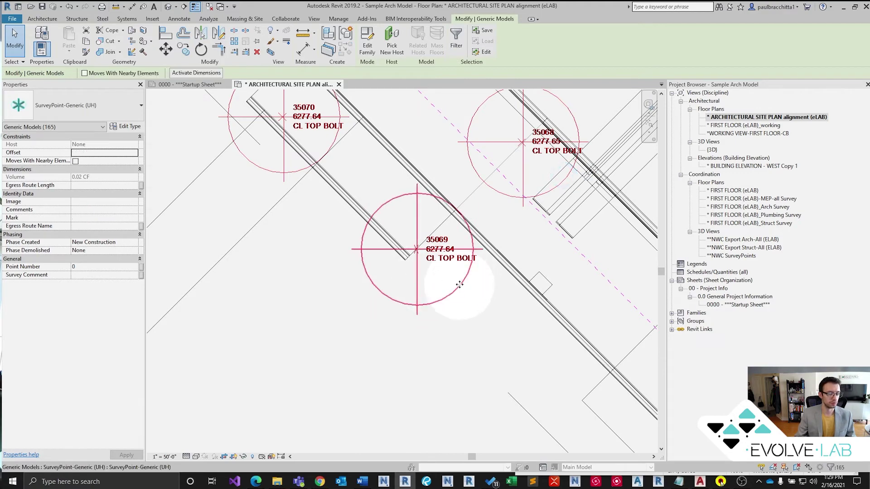
key("Delete")
scroll(445, 253, "up", 3)
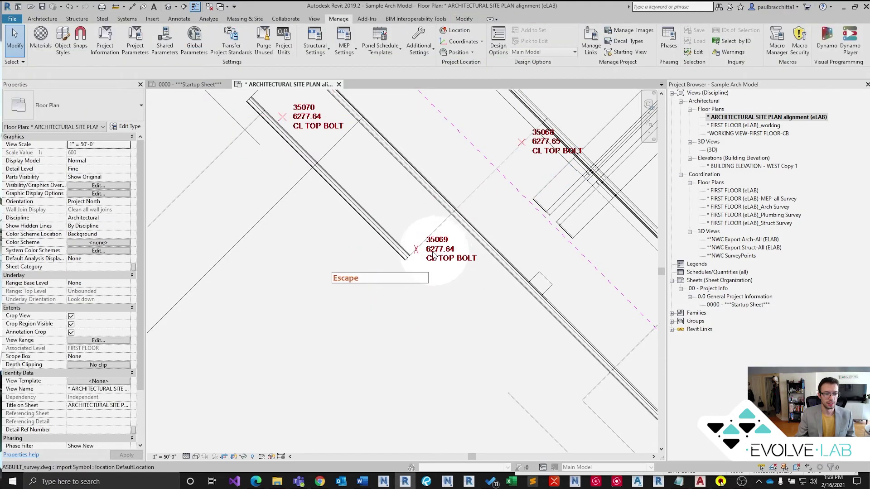
scroll(437, 256, "up", 2)
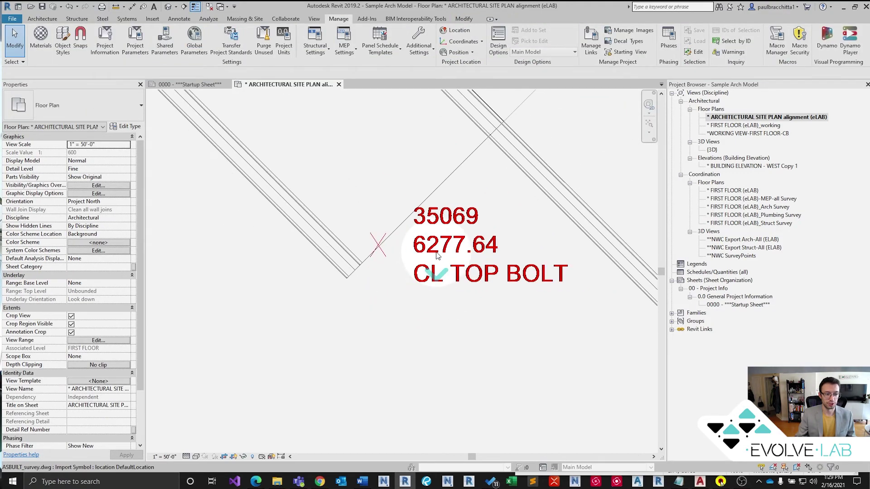
scroll(374, 249, "down", 2)
scroll(374, 249, "down", 4)
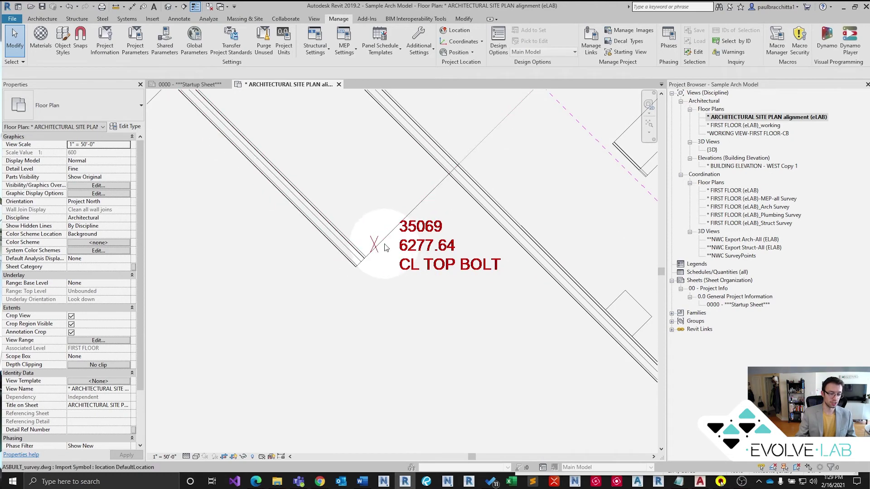
middle_click_drag(388, 247, 400, 283)
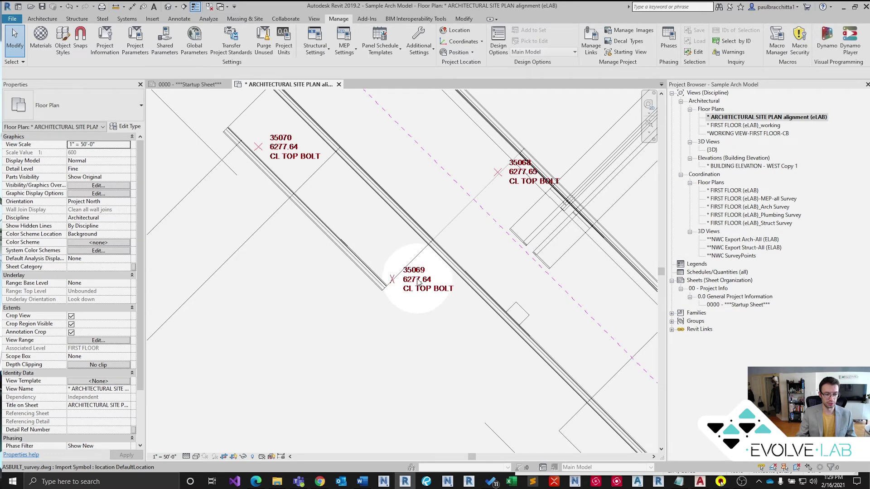
left_click(418, 283)
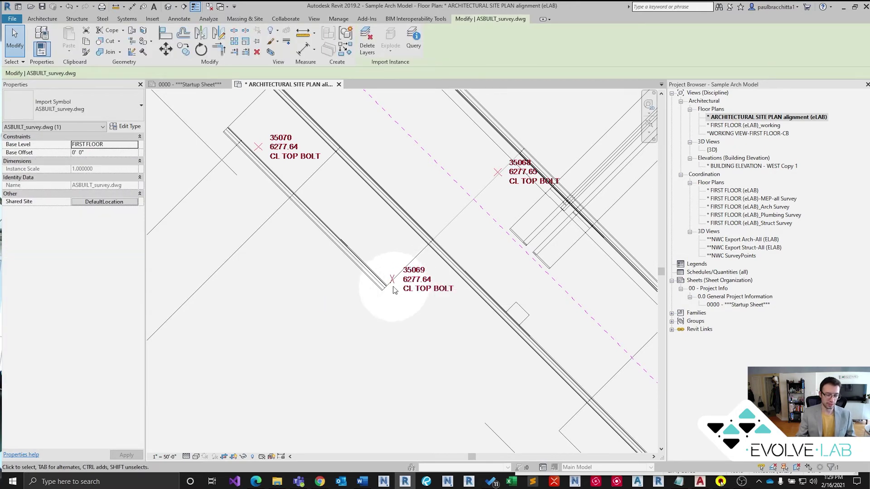
scroll(394, 286, "up", 2)
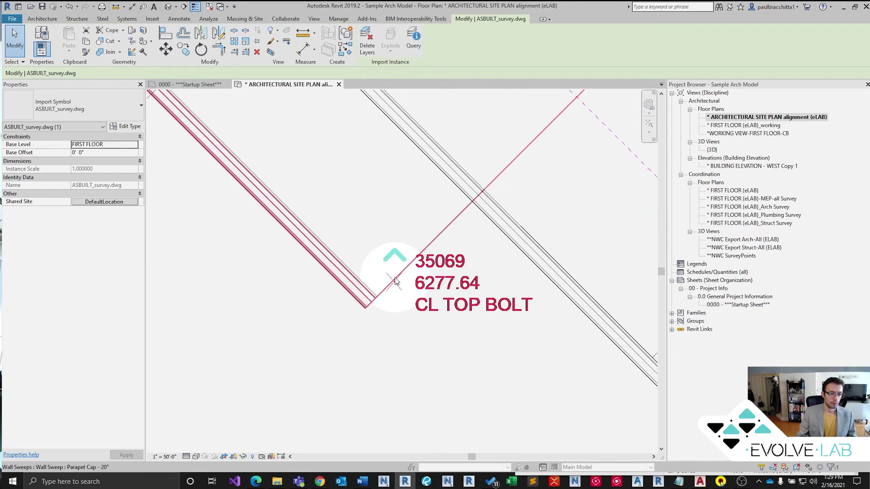
scroll(396, 283, "down", 1)
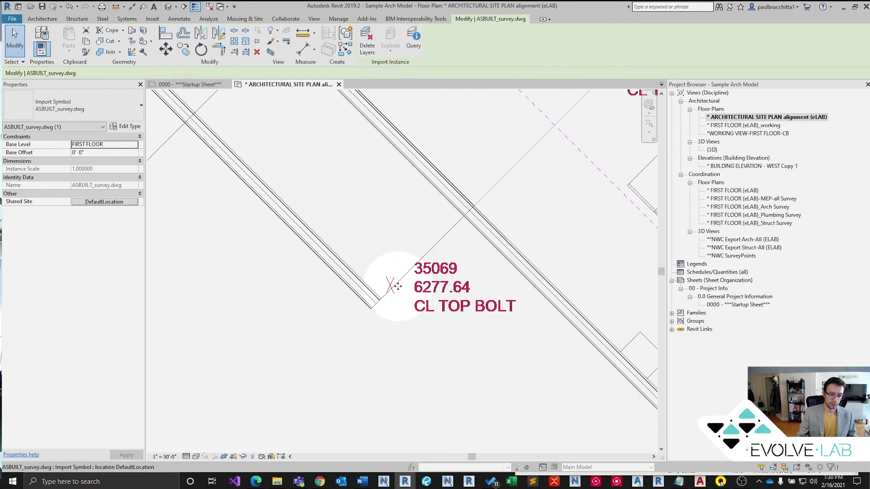
scroll(397, 286, "down", 4)
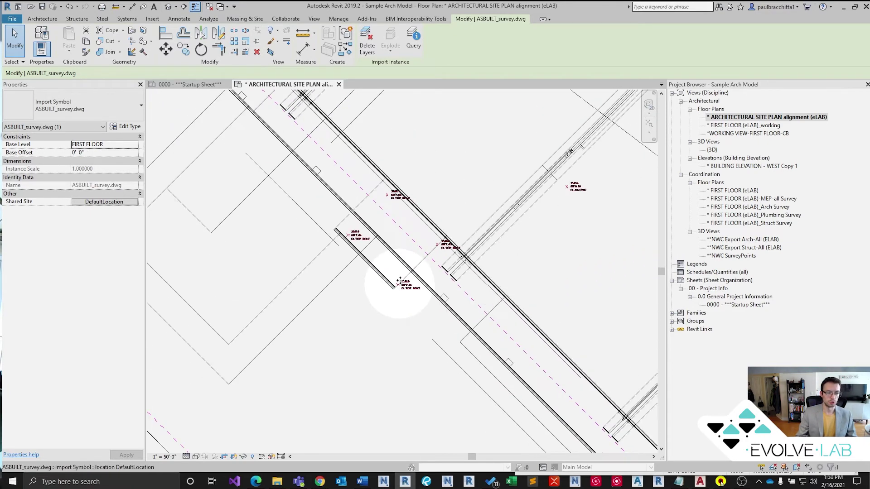
scroll(352, 240, "up", 4)
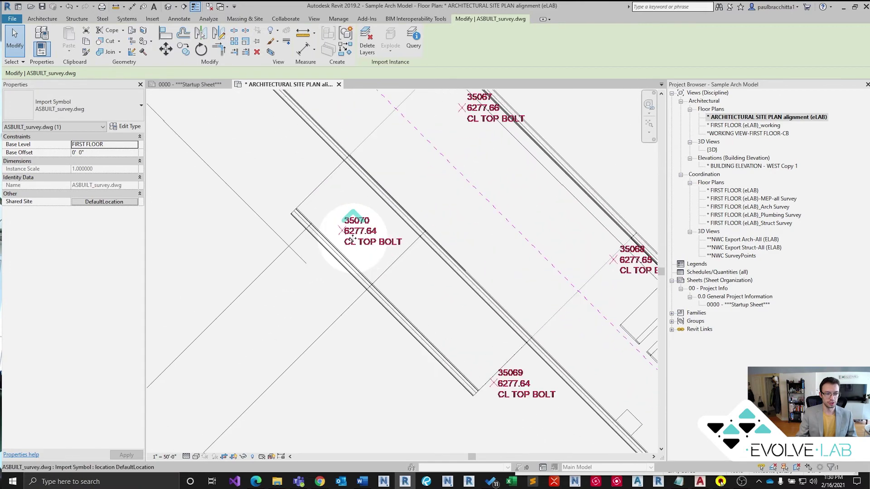
scroll(352, 239, "up", 1)
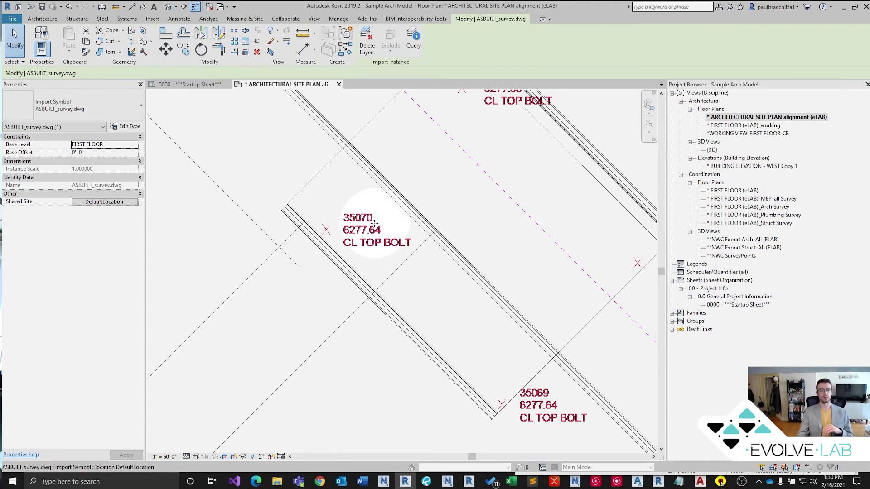
scroll(494, 272, "down", 4)
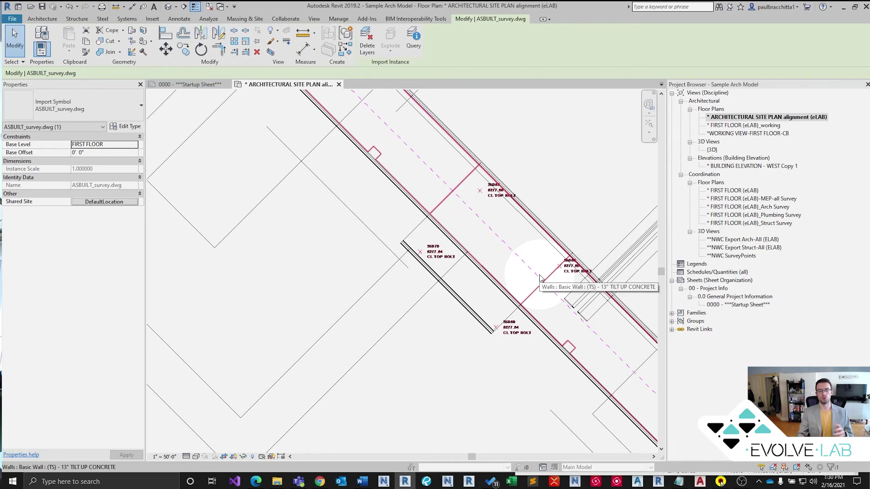
scroll(408, 329, "down", 5)
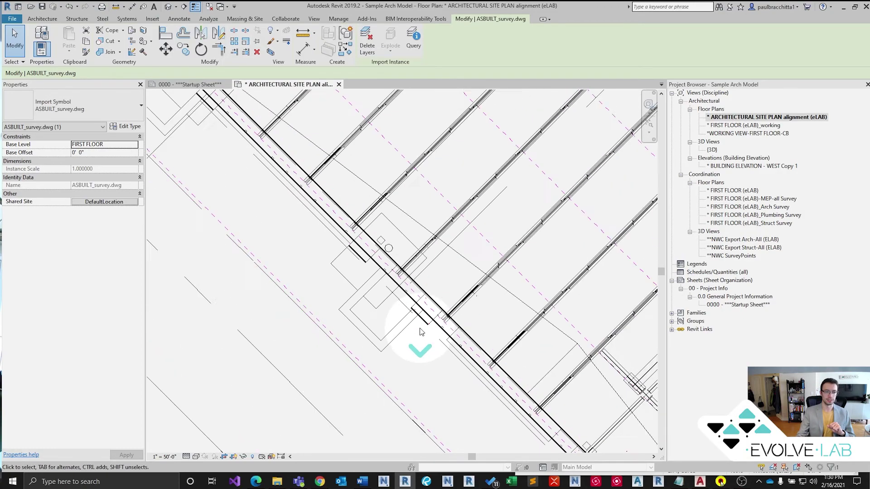
scroll(420, 332, "down", 5)
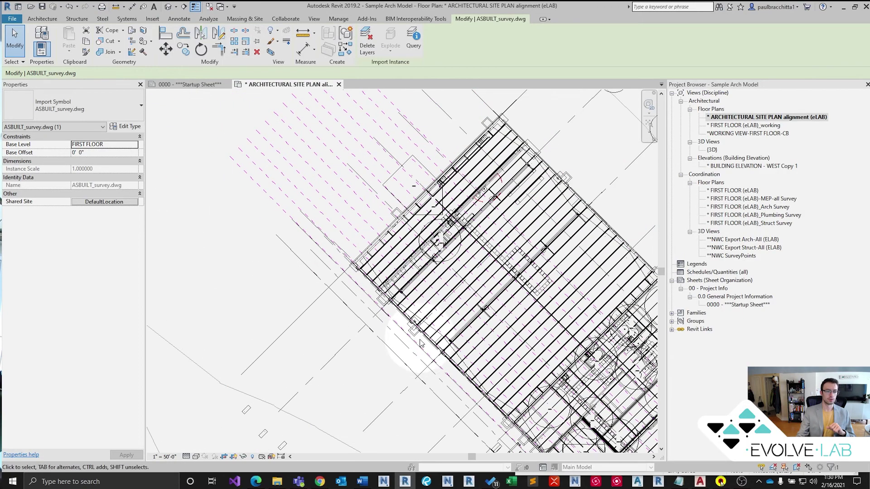
middle_click_drag(420, 344, 435, 207)
scroll(451, 208, "down", 5)
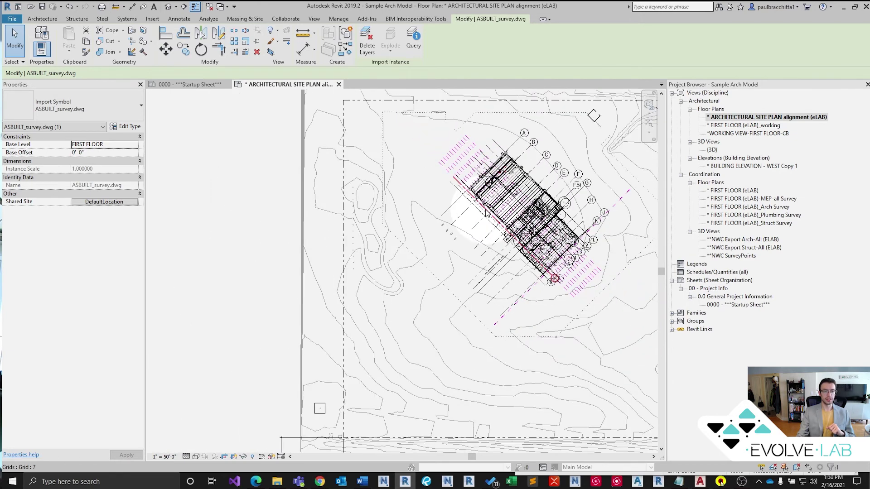
scroll(485, 213, "down", 5)
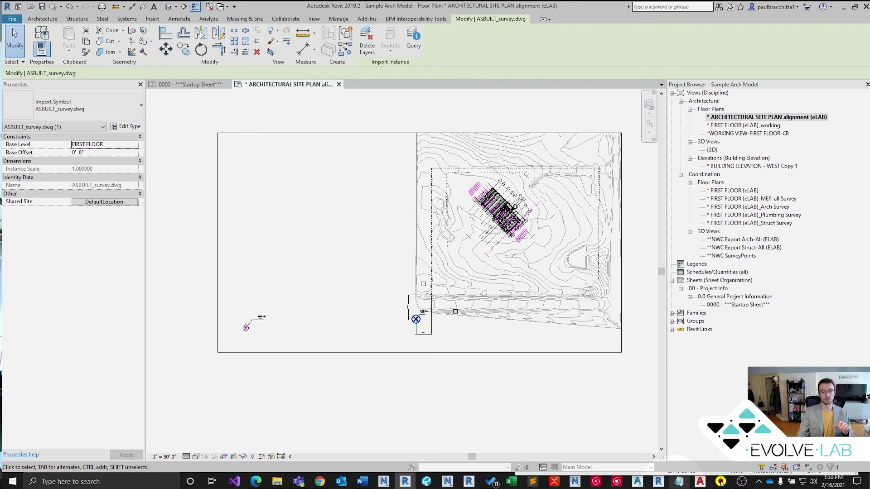
left_click(699, 482)
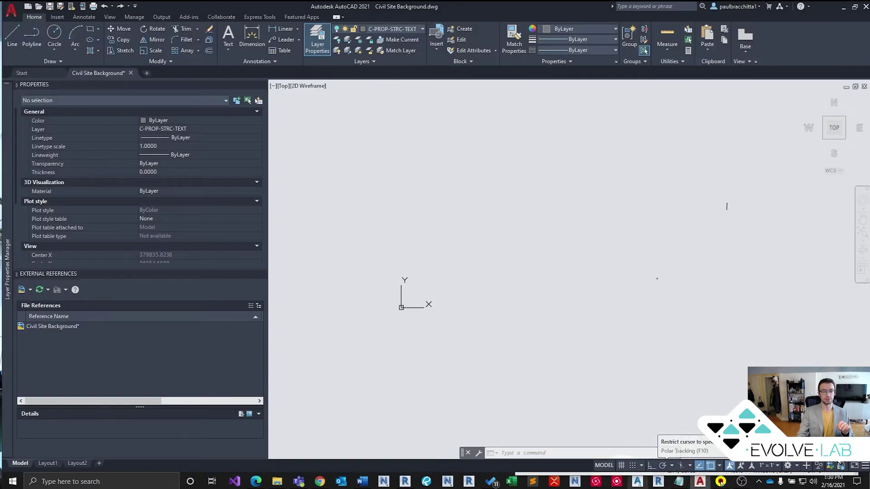
left_click(405, 482)
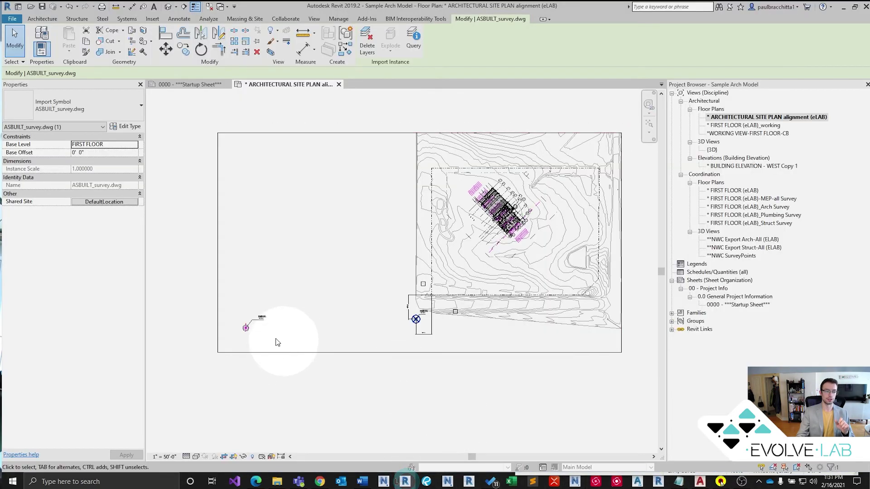